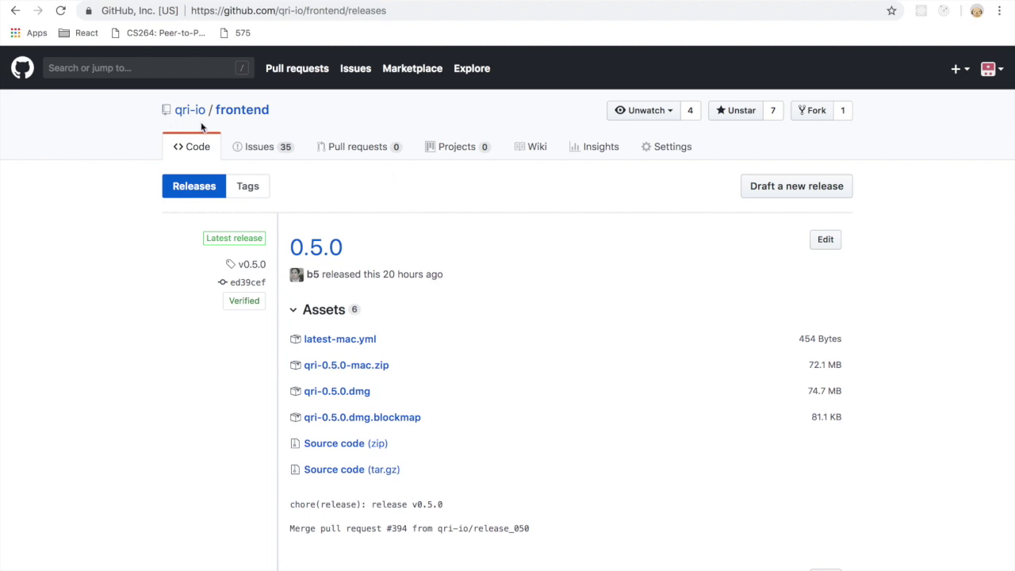
View the open issues of the qri-io/frontend repository and the general channel of the Qri Discord server.
{"action": "left_click", "coordinate": [262, 150]}
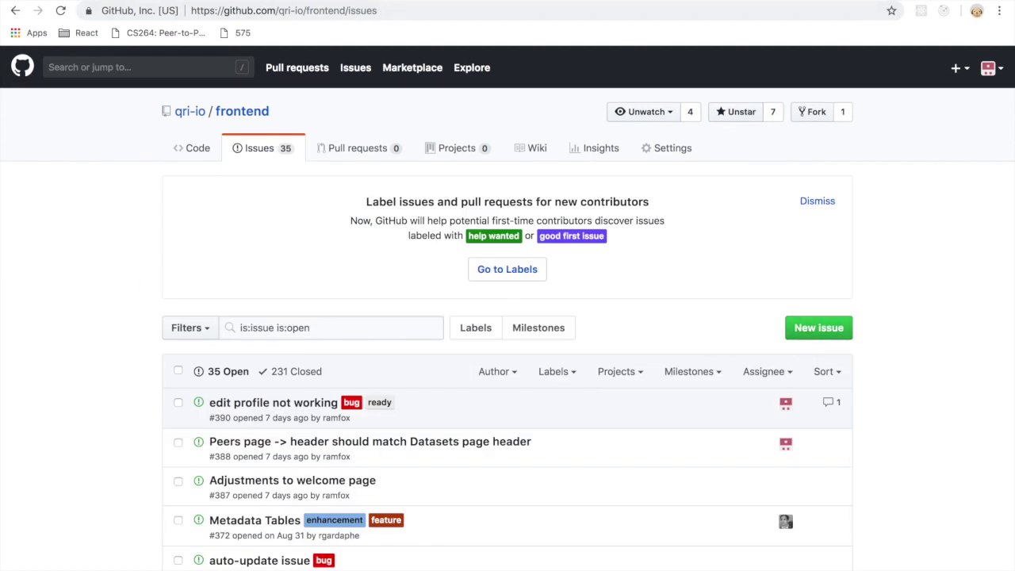
{"action": "key", "text": "ctrl+Tab"}
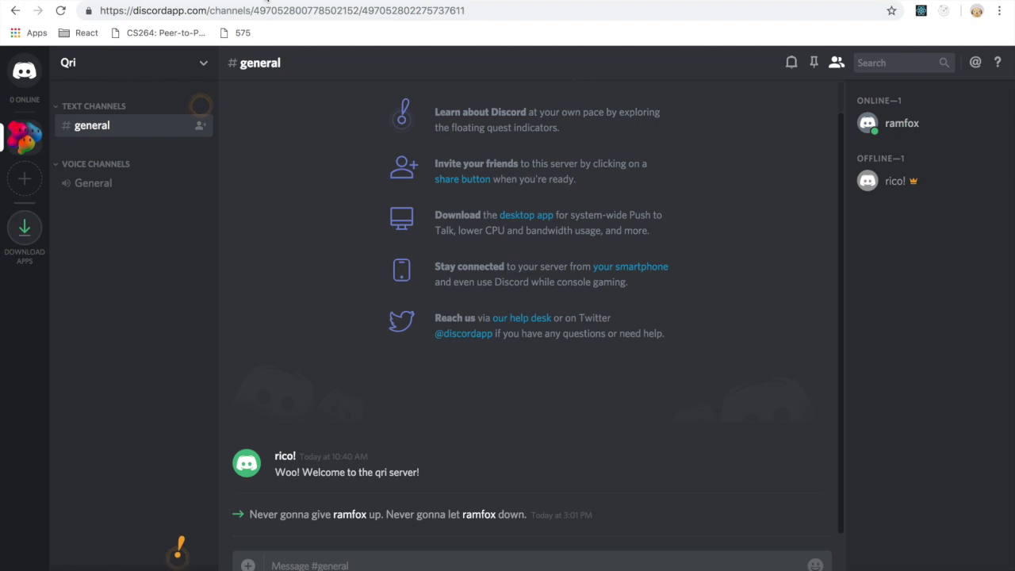
Go to the qri.io website and open the Qri Desktop download page.
{"action": "key", "text": "ctrl+Tab"}
{"action": "key", "text": "ctrl+Tab"}
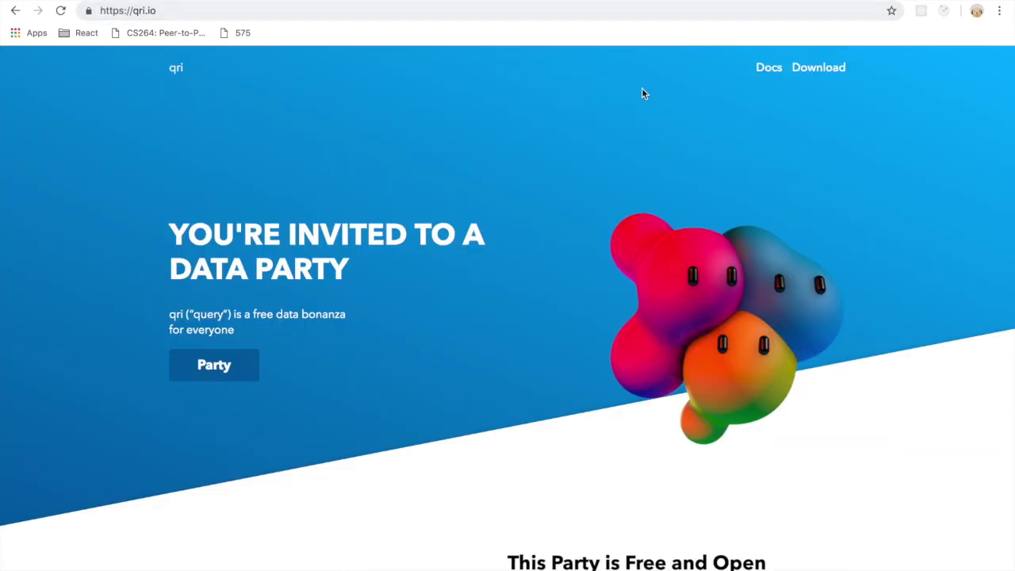
{"action": "left_click", "coordinate": [824, 72]}
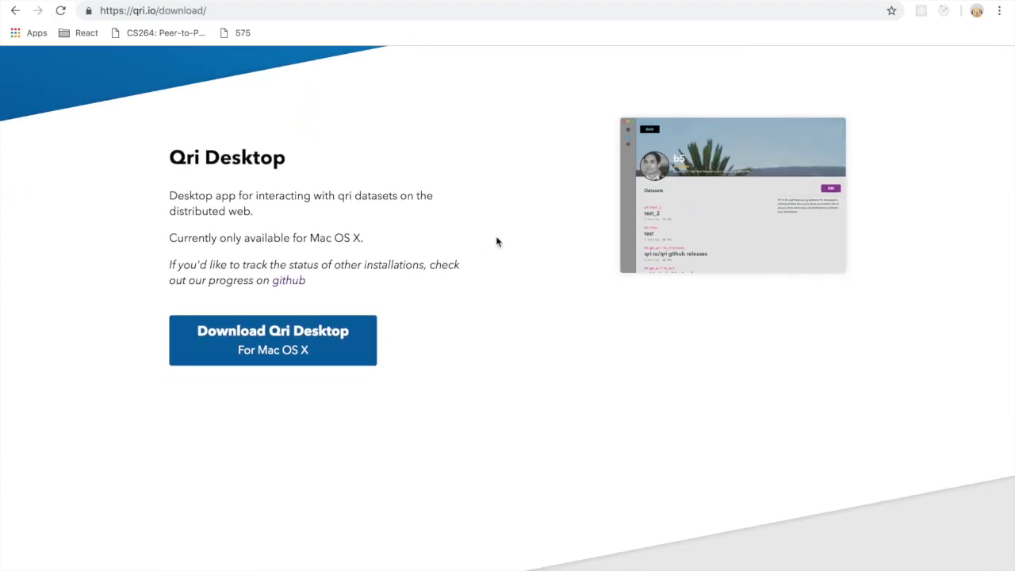
Switch to the Qri desktop app by launching it, and show the list of local datasets.
{"action": "key", "text": "super+Tab"}
{"action": "key", "text": "super+space"}
{"action": "type", "text": "qri"}
{"action": "key", "text": "Return"}
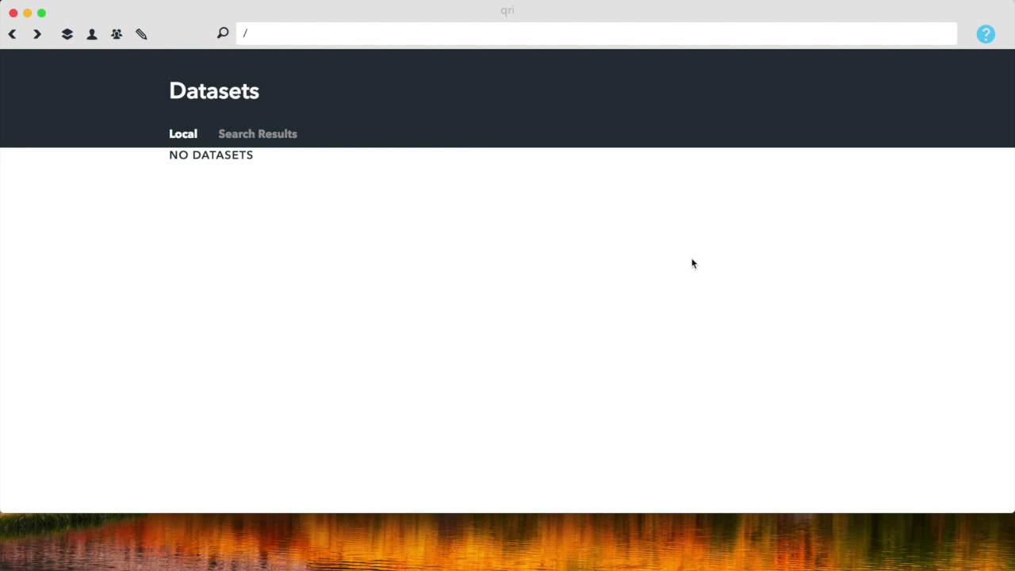
{"action": "left_click", "coordinate": [67, 35]}
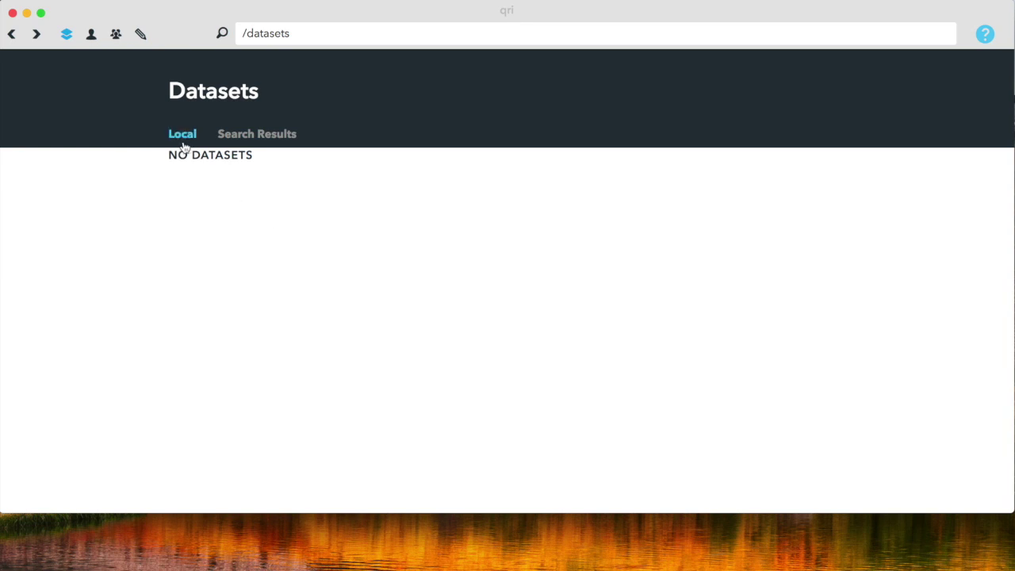
Open the own Qri profile and examine the parts of its automatically assigned peername.
{"action": "left_click", "coordinate": [91, 36]}
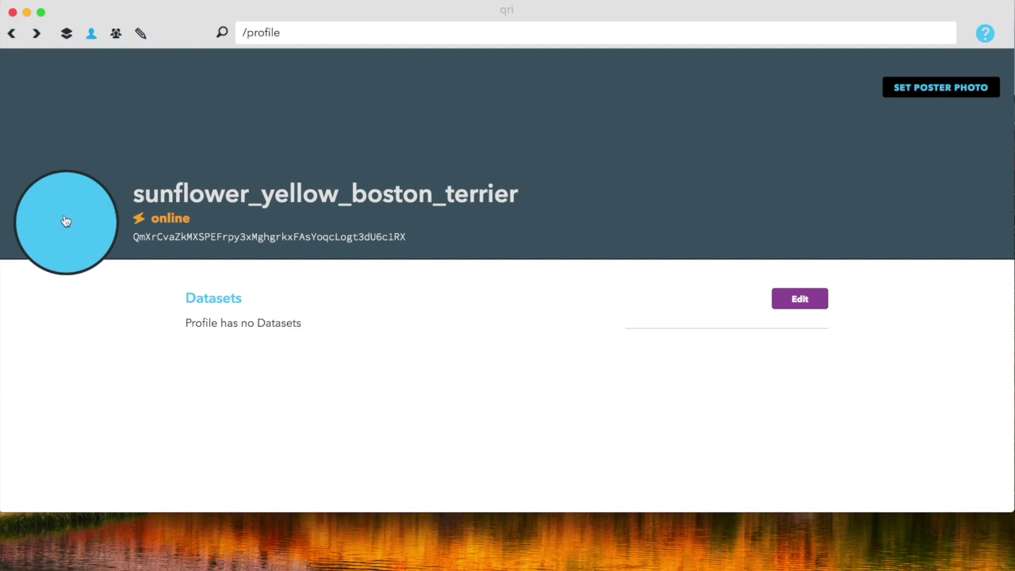
{"action": "left_click_drag", "start_coordinate": [139, 195], "coordinate": [396, 204]}
{"action": "left_click", "coordinate": [525, 197]}
{"action": "double_click", "coordinate": [512, 199]}
{"action": "left_click", "coordinate": [573, 151]}
{"action": "left_click", "coordinate": [136, 193]}
{"action": "left_click_drag", "start_coordinate": [136, 194], "coordinate": [337, 193]}
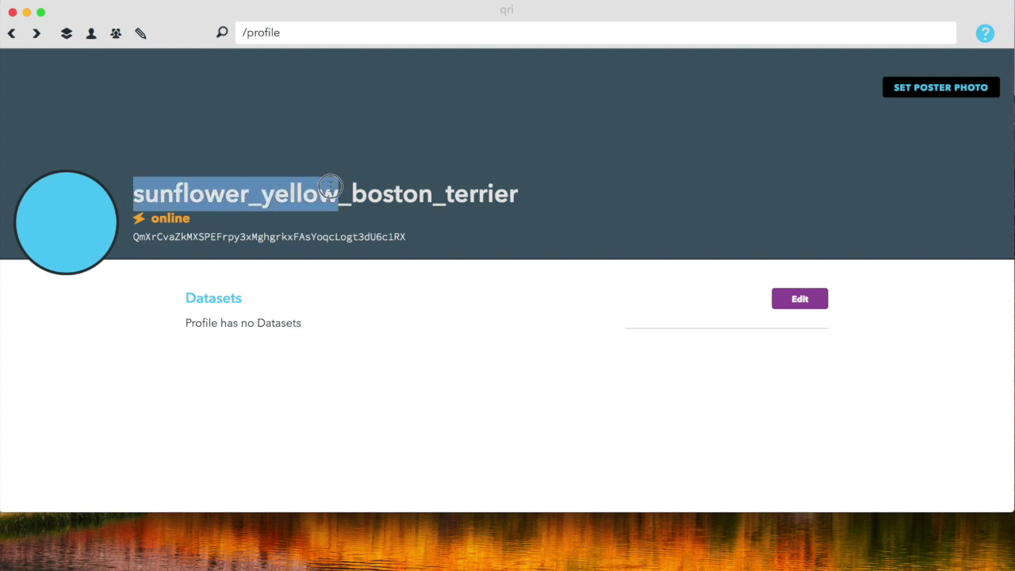
{"action": "left_click", "coordinate": [340, 194]}
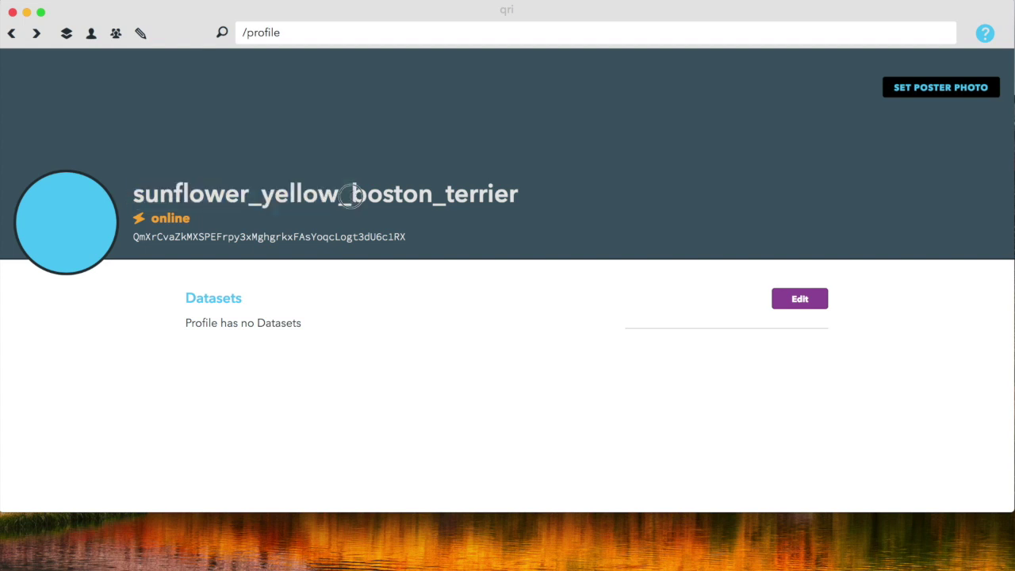
{"action": "left_click_drag", "start_coordinate": [352, 194], "coordinate": [574, 191]}
{"action": "left_click", "coordinate": [574, 191]}
Edit the profile to set the peername to ramfox_2 and save the change.
{"action": "left_click", "coordinate": [797, 299]}
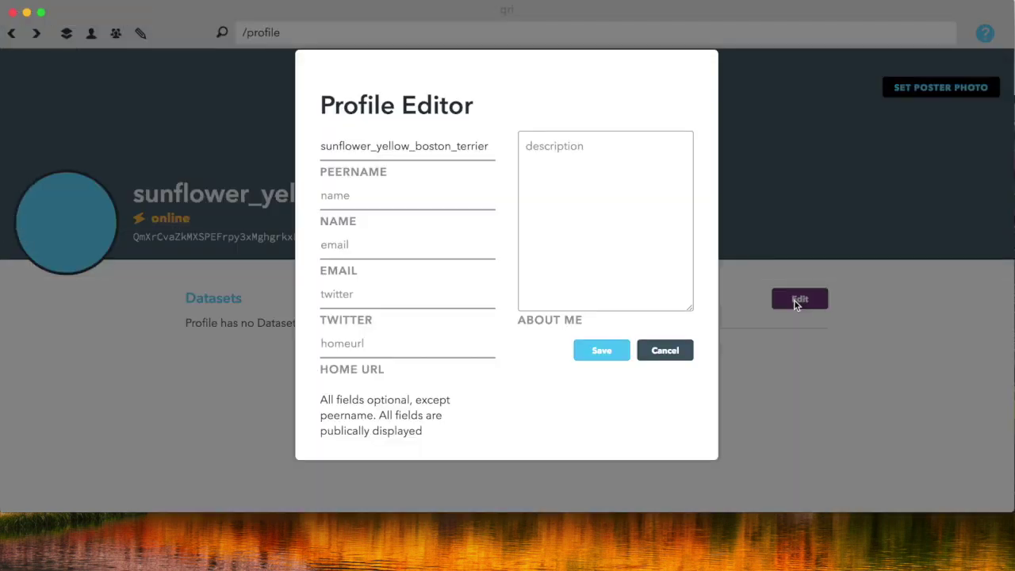
{"action": "double_click", "coordinate": [417, 146]}
{"action": "left_click", "coordinate": [492, 148]}
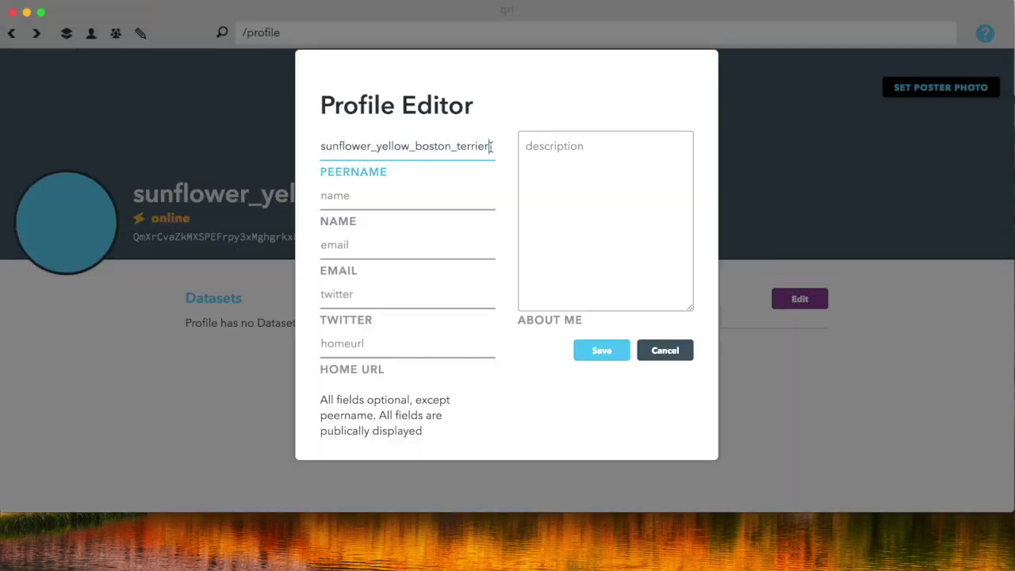
{"action": "left_click_drag", "start_coordinate": [491, 147], "coordinate": [303, 156]}
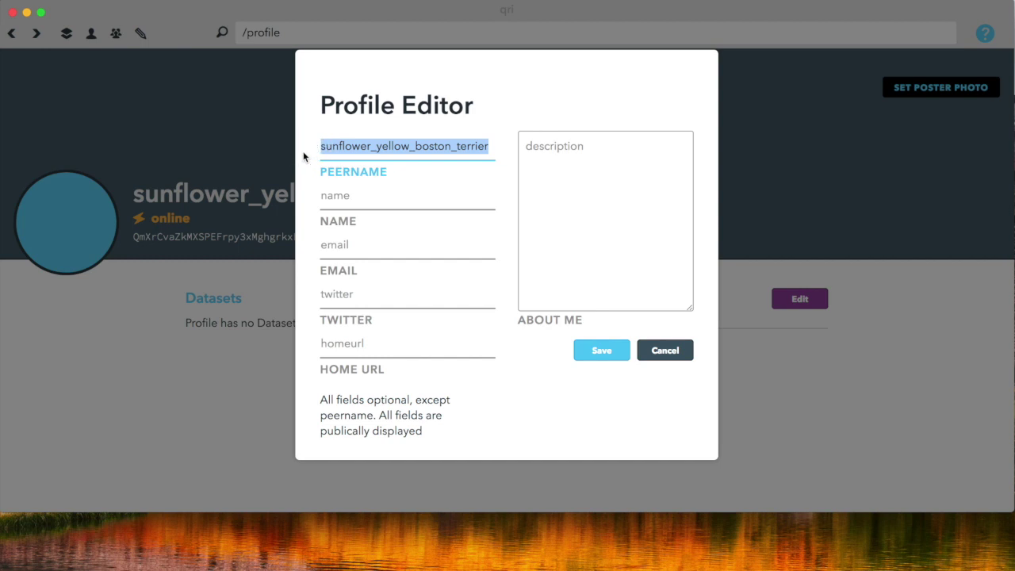
{"action": "key", "text": "BackSpace"}
{"action": "type", "text": "ramfox_2"}
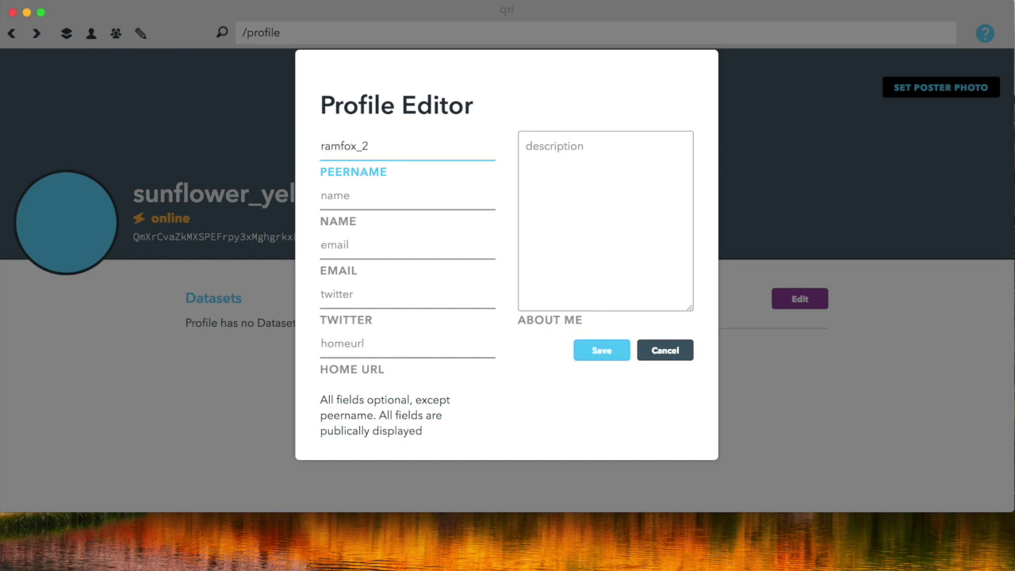
{"action": "left_click", "coordinate": [607, 351]}
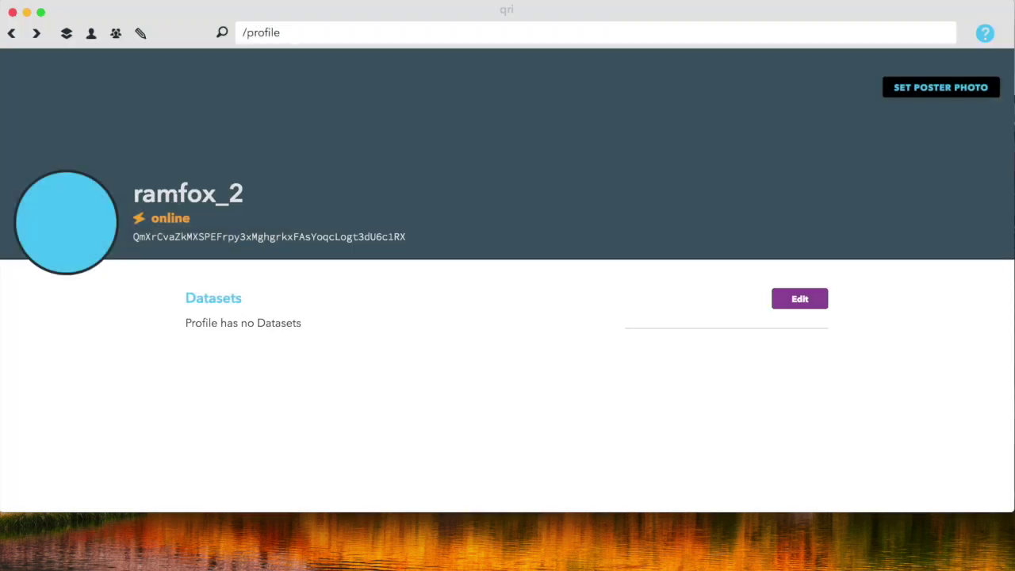
Open the profile of the peer b6 from the list of peers and look through its datasets.
{"action": "left_click", "coordinate": [116, 34]}
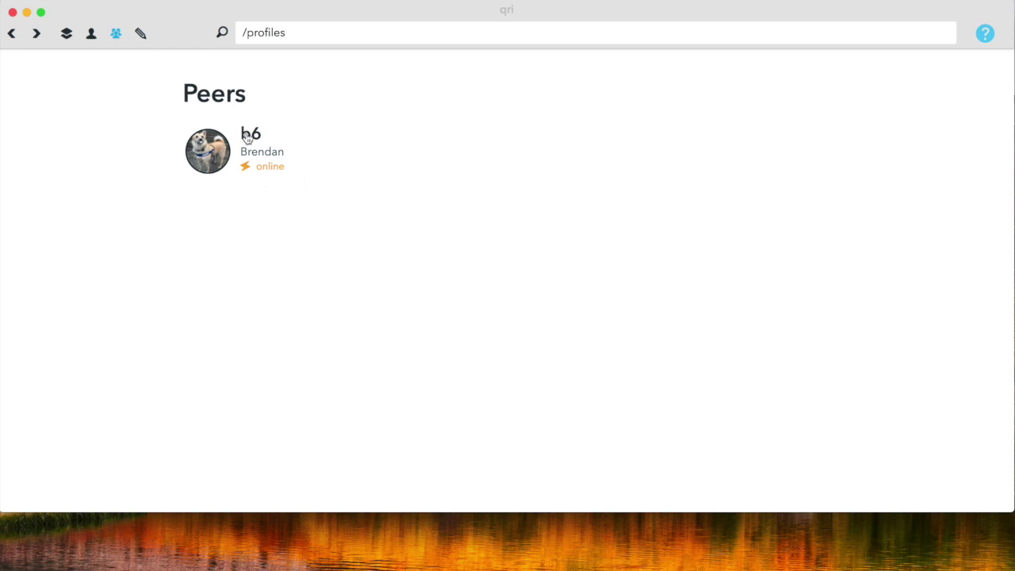
{"action": "left_click", "coordinate": [213, 156]}
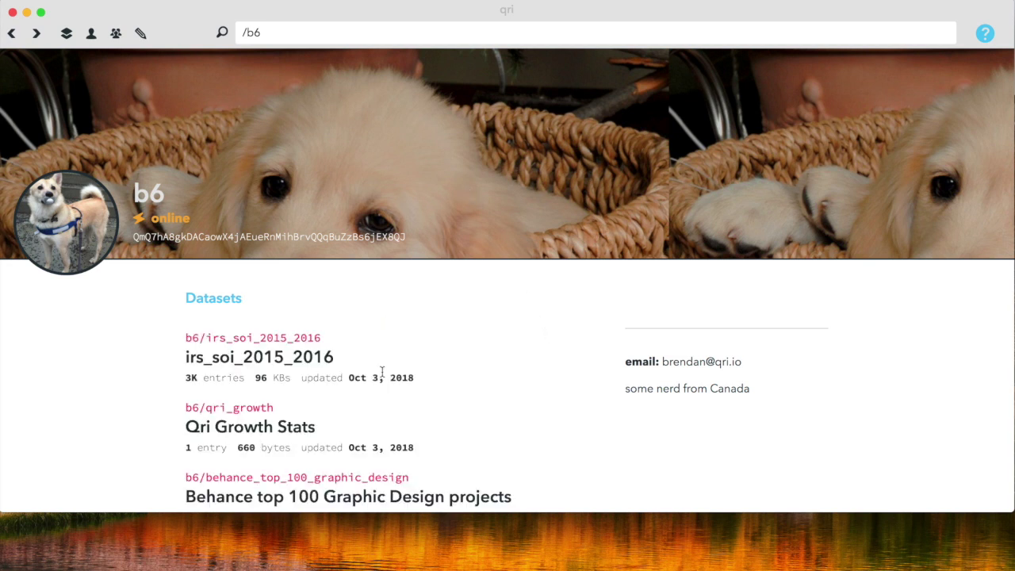
{"action": "scroll", "coordinate": [396, 389], "scroll_direction": "down", "scroll_amount": 20}
{"action": "scroll", "coordinate": [373, 425], "scroll_direction": "up", "scroll_amount": 1}
{"action": "scroll", "coordinate": [374, 429], "scroll_direction": "down", "scroll_amount": 2}
{"action": "scroll", "coordinate": [374, 429], "scroll_direction": "up", "scroll_amount": 20}
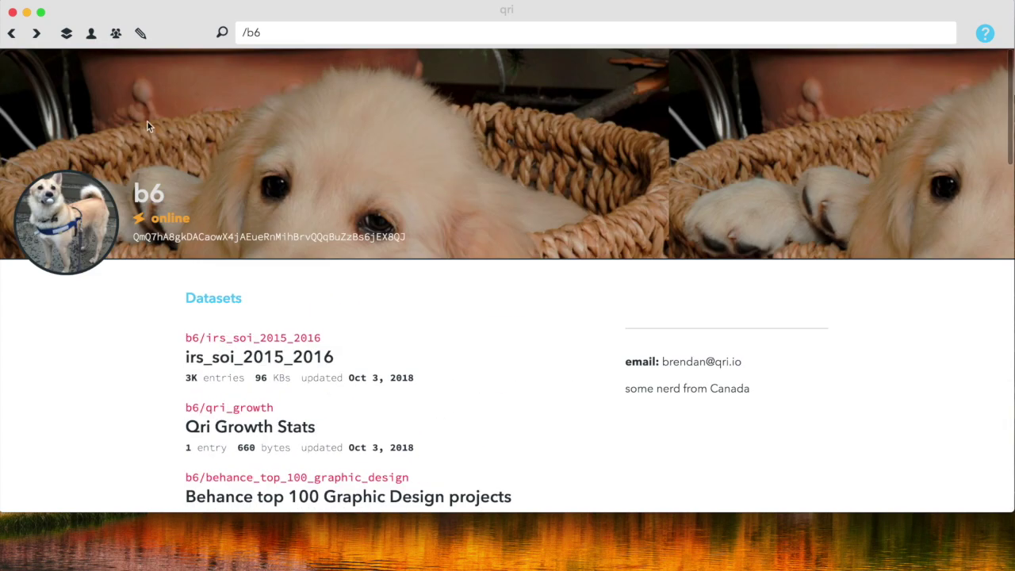
Open the dataset editor and name the new dataset hello_languages.
{"action": "left_click", "coordinate": [141, 37]}
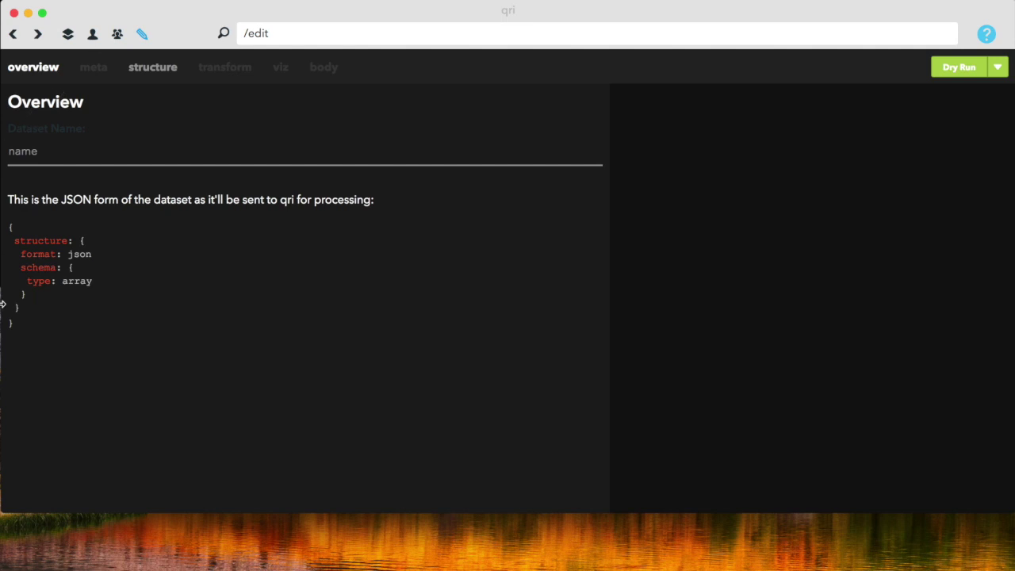
{"action": "left_click", "coordinate": [84, 149]}
{"action": "left_click", "coordinate": [24, 150]}
{"action": "type", "text": "hello_lan"}
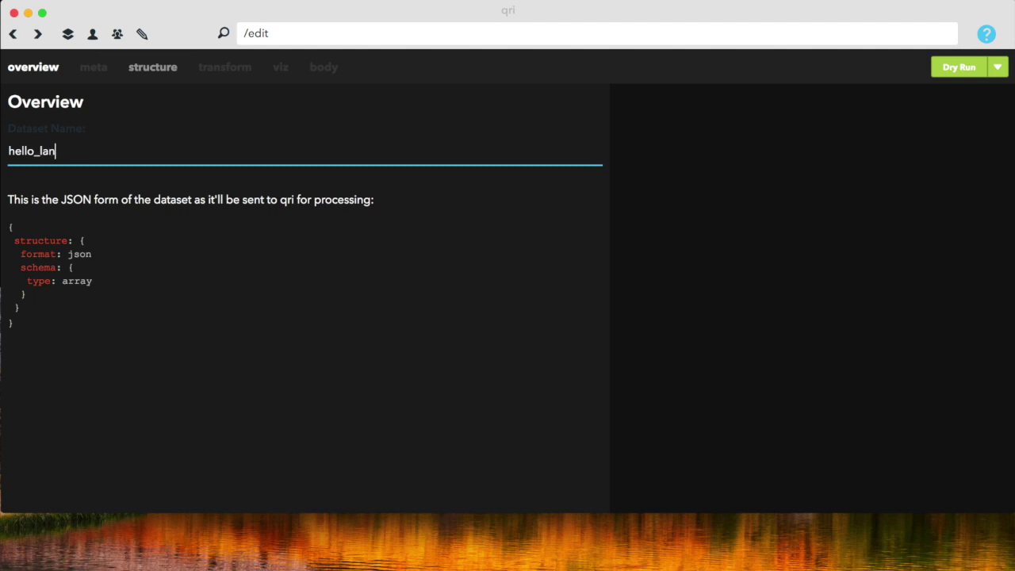
{"action": "type", "text": "guages"}
Replace the default title in the dataset's metadata with "Hello" in a few different languages.
{"action": "left_click", "coordinate": [101, 68]}
{"action": "left_click", "coordinate": [277, 200]}
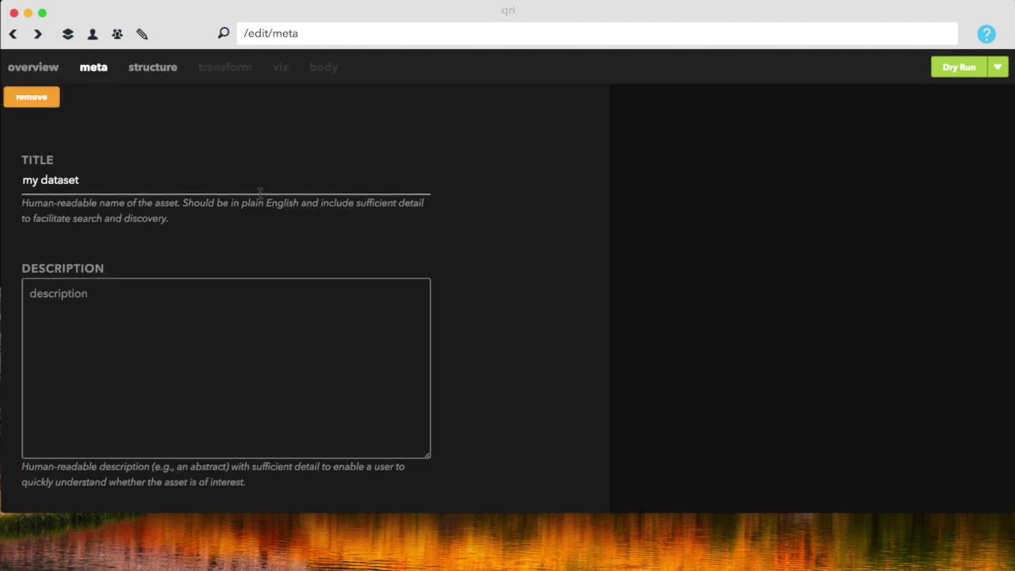
{"action": "left_click", "coordinate": [85, 189]}
{"action": "key", "text": "super+a"}
{"action": "key", "text": "BackSpace"}
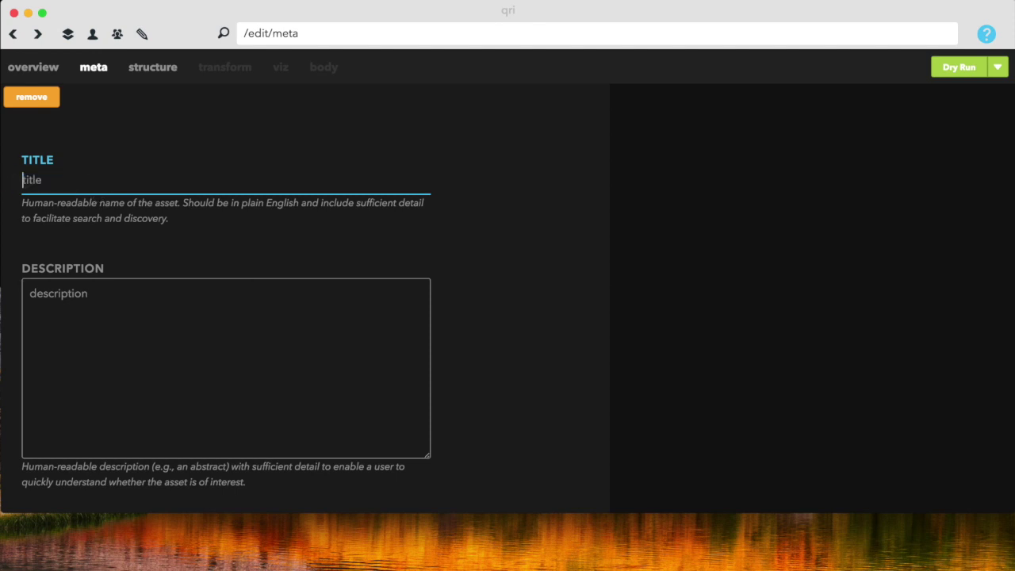
{"action": "type", "text": "\"Hello\" in a few diffe"}
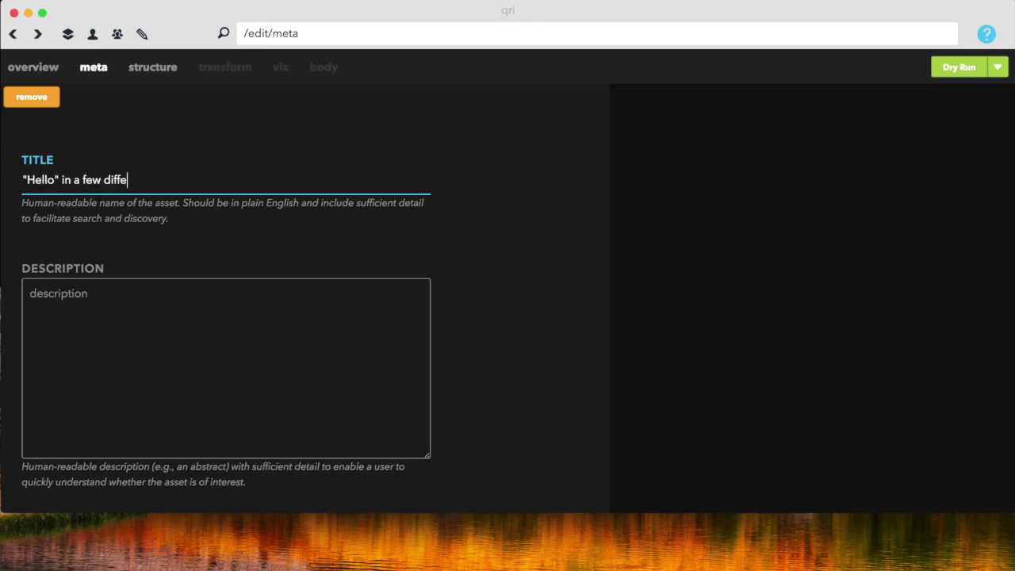
{"action": "type", "text": "rent languages"}
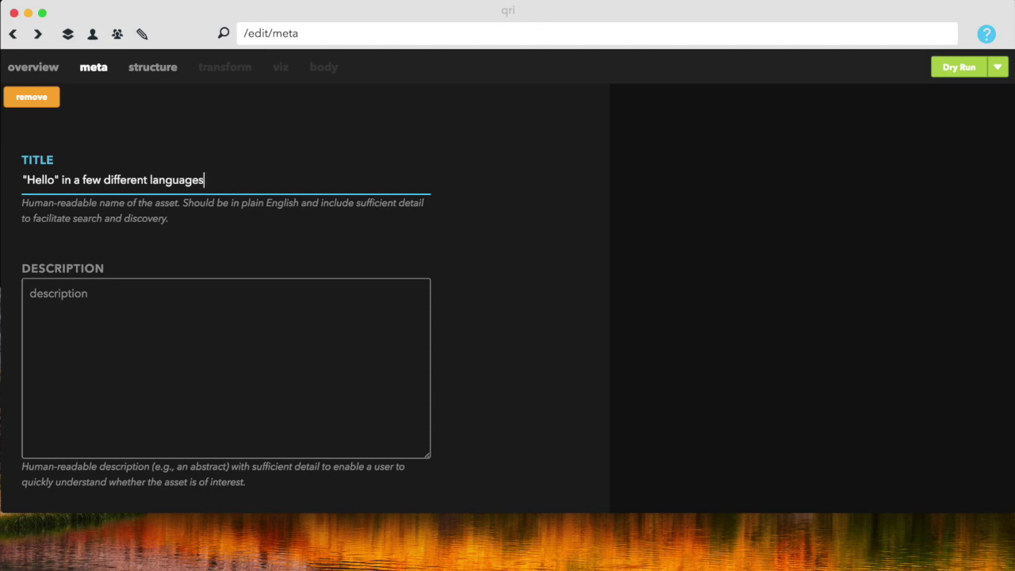
Enter the description: Small example datasets that shows how to say "hello" in a few languages. This dataset was made using the dataset editor inside Qri.
{"action": "key", "text": "Tab"}
{"action": "type", "text": "Sma"}
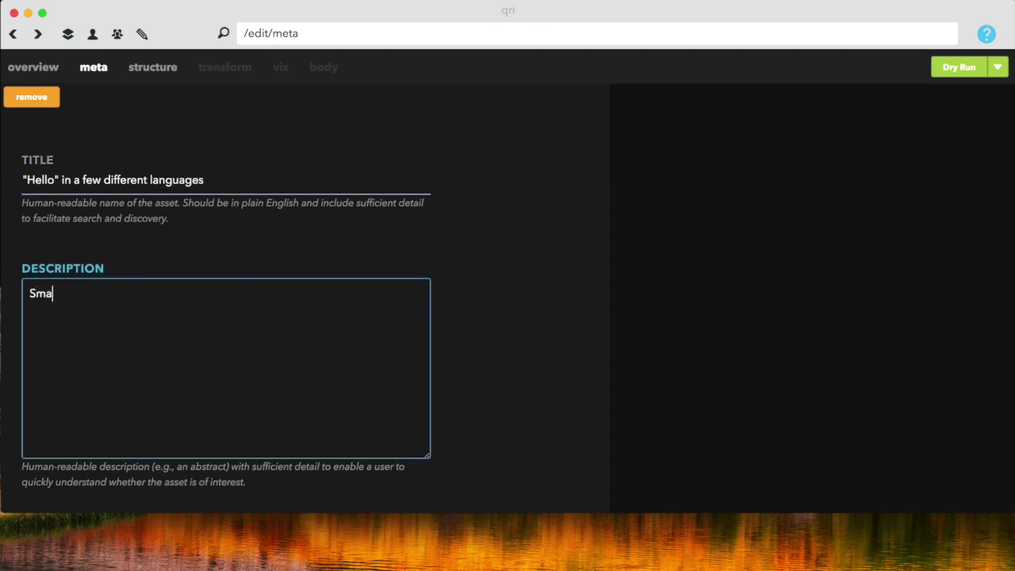
{"action": "type", "text": "ll example datasets"}
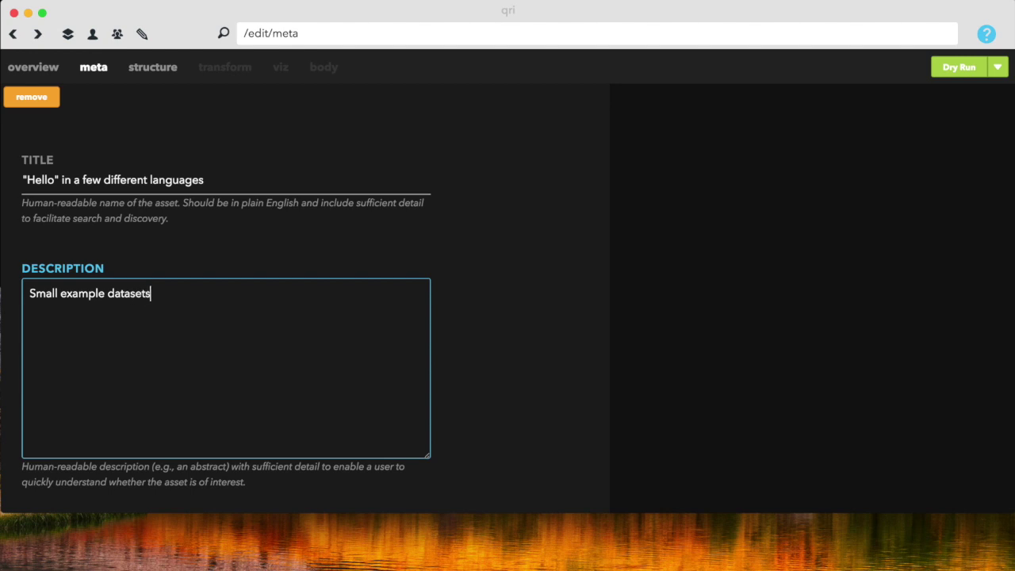
{"action": "type", "text": " that shows how to "}
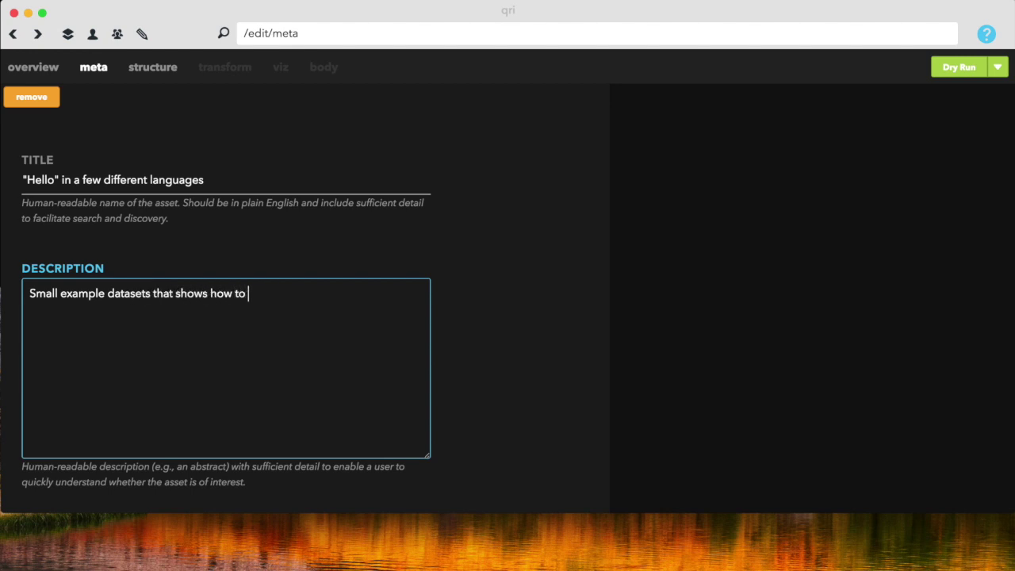
{"action": "type", "text": "say \"hello\" in a few languages"}
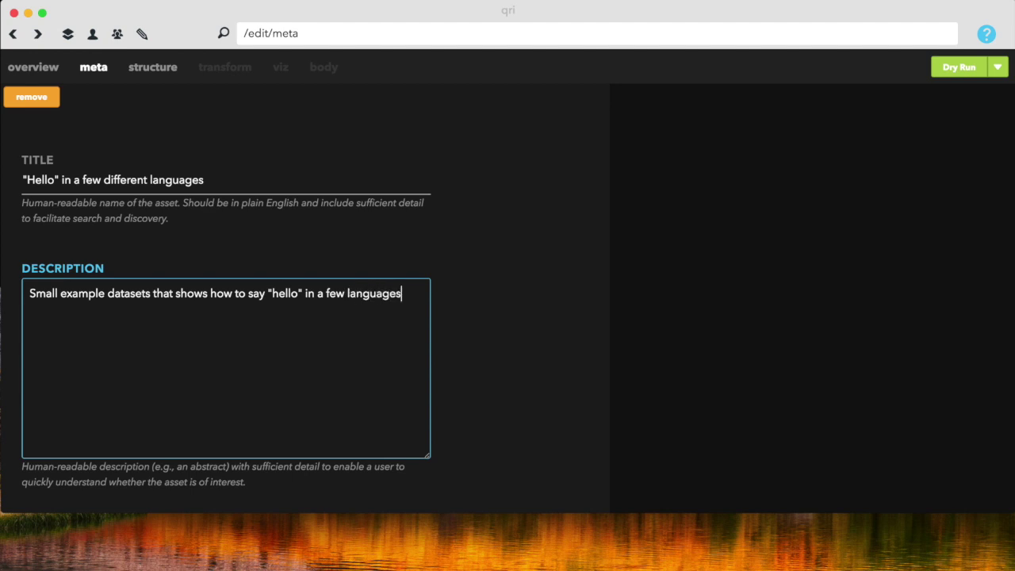
{"action": "type", "text": ". This dataset was made usi"}
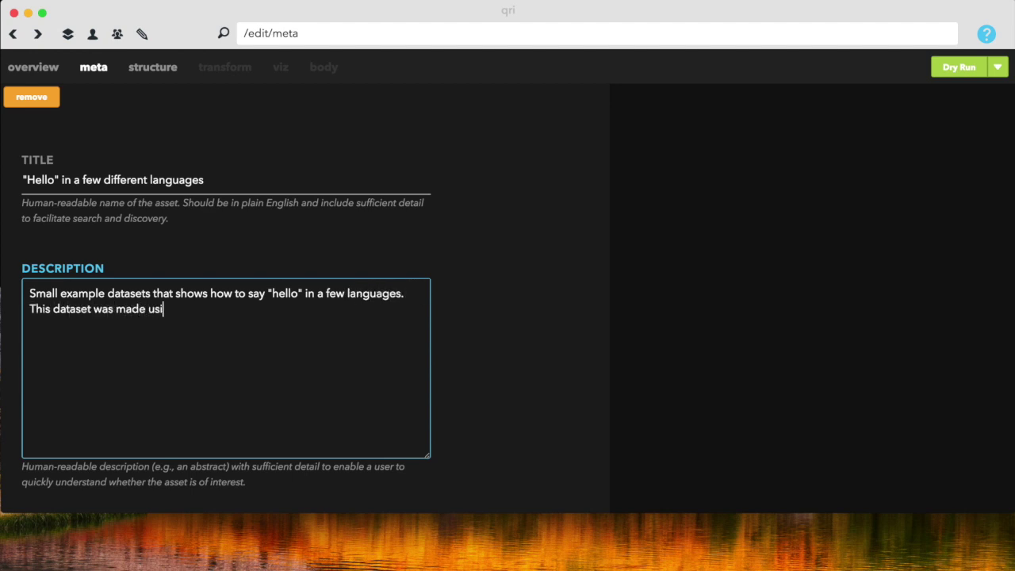
{"action": "type", "text": "ng the dataset editor inside qri"}
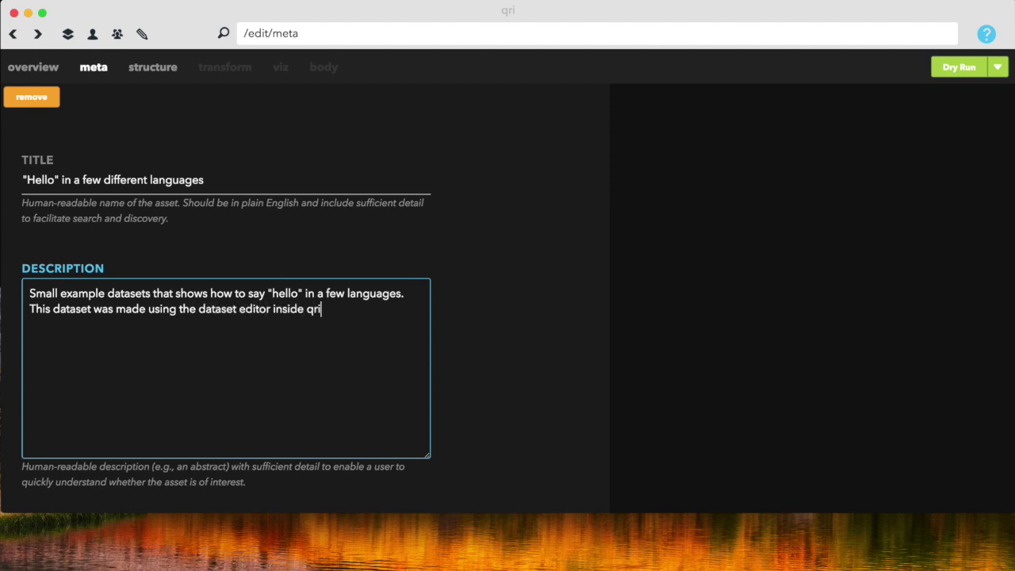
{"action": "key", "text": "BackSpace"}
{"action": "key", "text": "BackSpace"}
{"action": "key", "text": "BackSpace"}
{"action": "type", "text": "Qri"}
Add the tags example, tutorial, language to the dataset's metadata.
{"action": "scroll", "coordinate": [226, 317], "scroll_direction": "down", "scroll_amount": 5}
{"action": "left_click", "coordinate": [47, 306]}
{"action": "type", "text": "ex"}
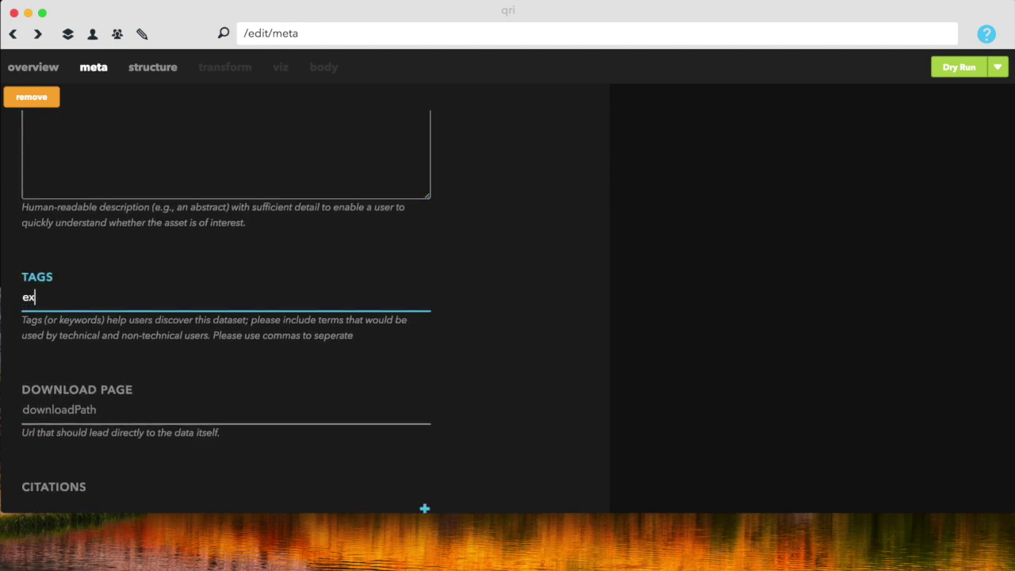
{"action": "type", "text": "ample, tutorial,"}
{"action": "type", "text": "language"}
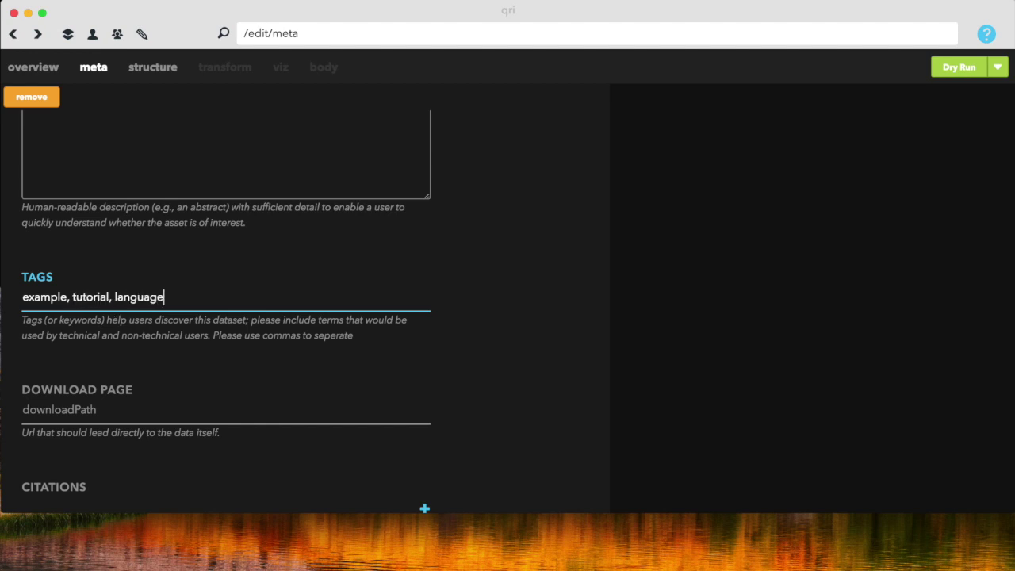
{"action": "scroll", "coordinate": [128, 301], "scroll_direction": "up", "scroll_amount": 5}
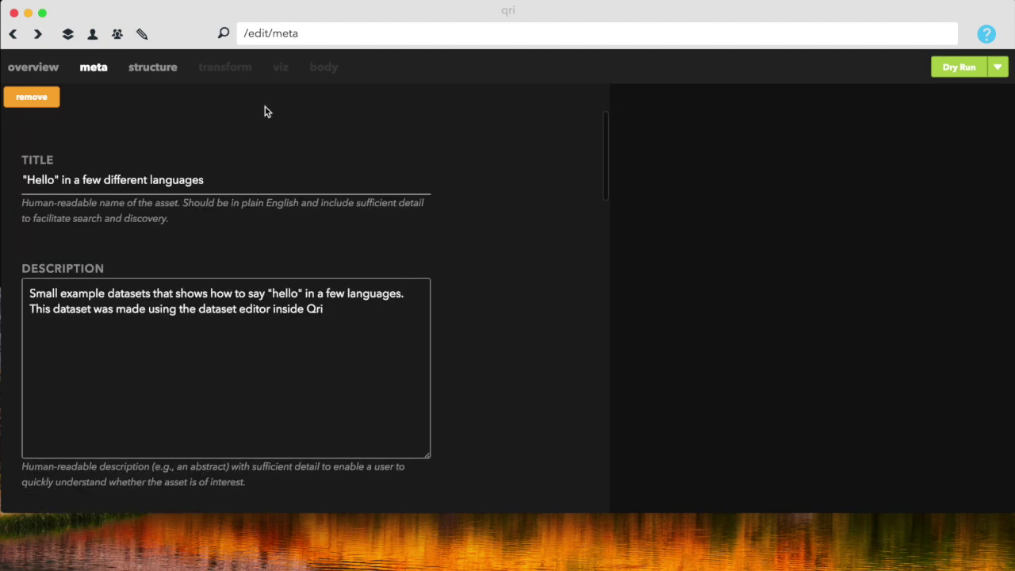
Choose json as the data format in the dataset's structure settings.
{"action": "left_click", "coordinate": [156, 73]}
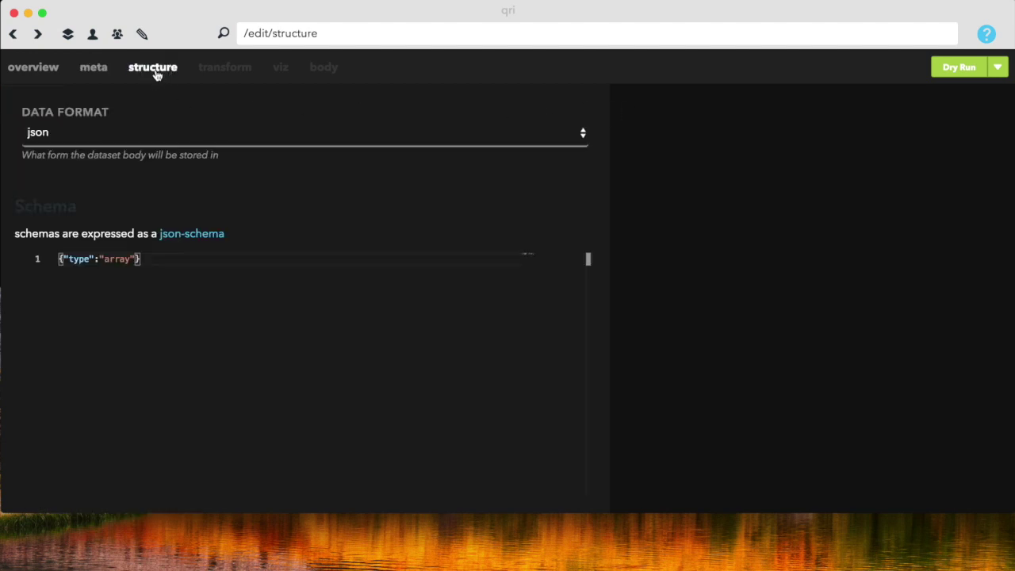
{"action": "left_click", "coordinate": [61, 133]}
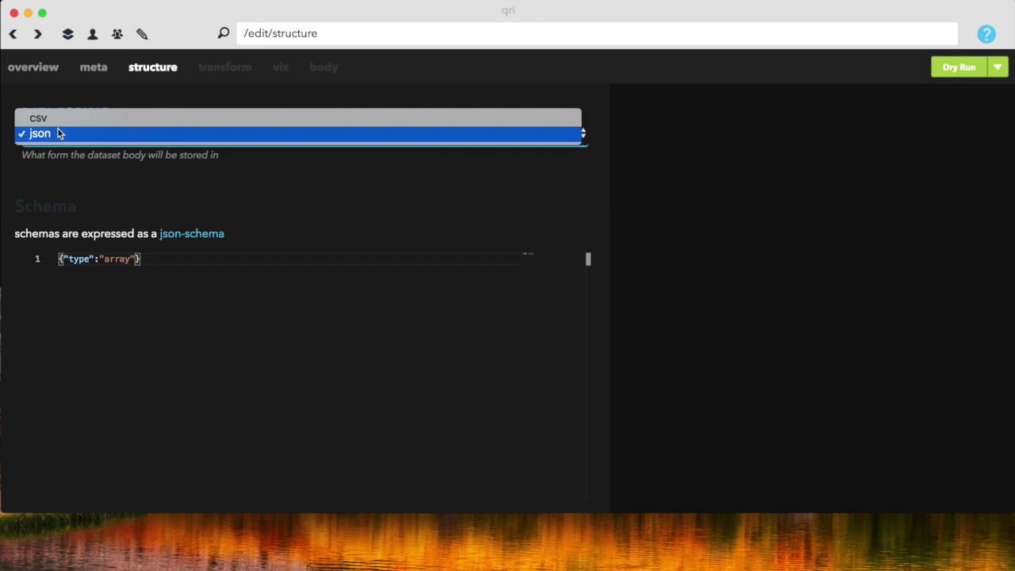
{"action": "left_click", "coordinate": [58, 131]}
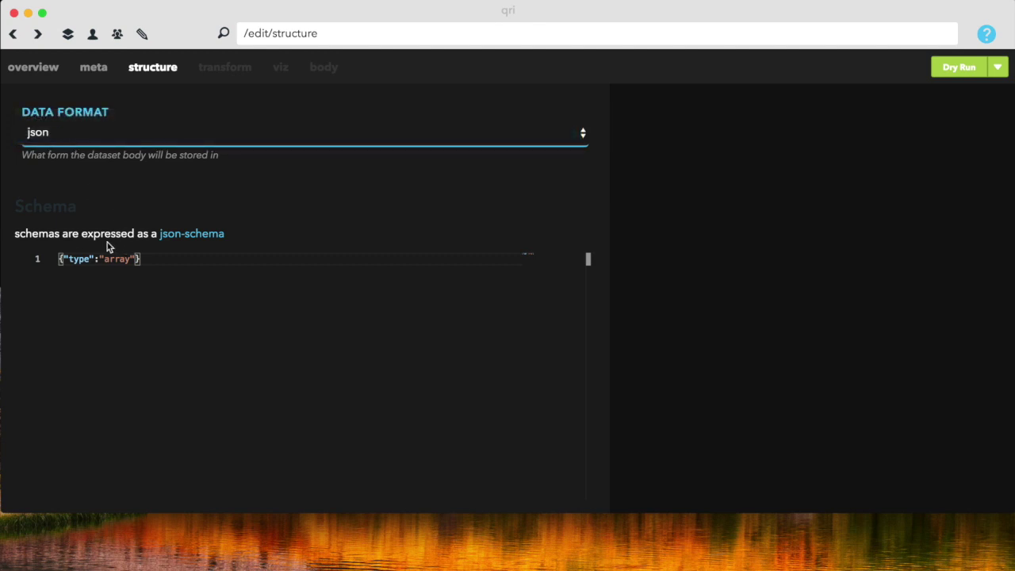
Set the schema's type to object and begin creating the dataset's body.
{"action": "double_click", "coordinate": [121, 260]}
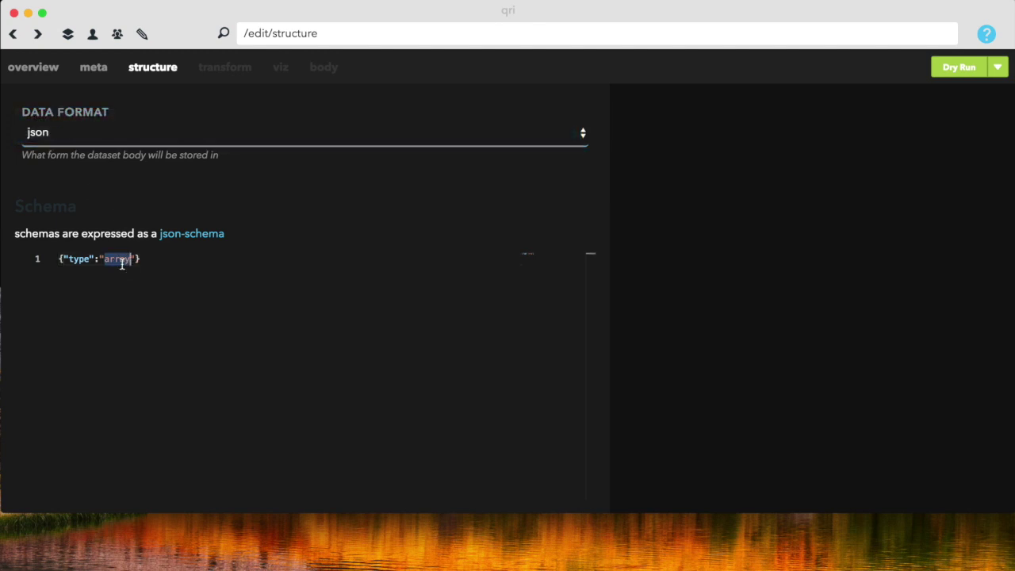
{"action": "type", "text": "object"}
{"action": "left_click", "coordinate": [324, 68]}
{"action": "left_click", "coordinate": [260, 200]}
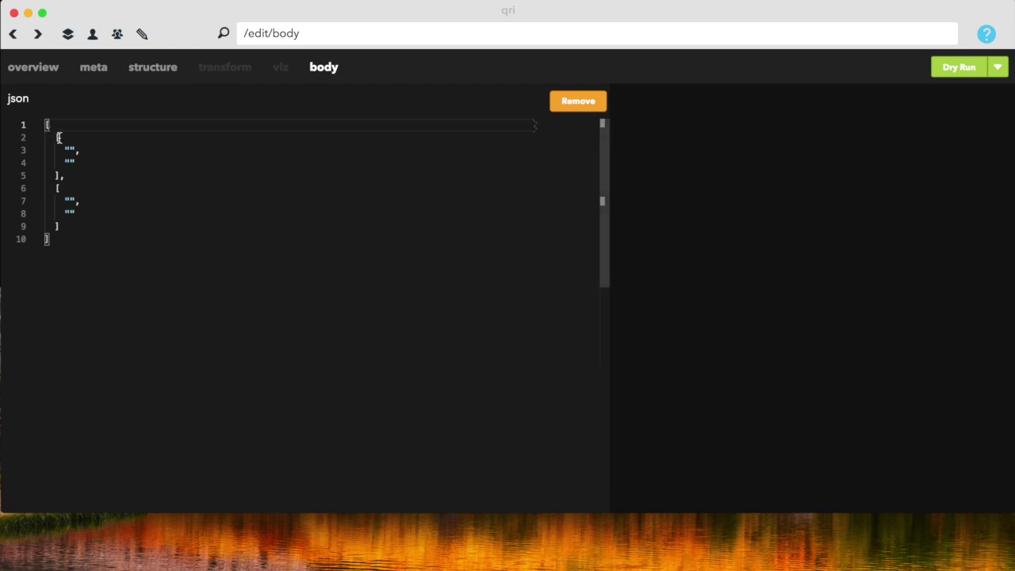
Replace the default nested arrays in the json body with an empty object.
{"action": "left_click_drag", "start_coordinate": [53, 240], "coordinate": [59, 136]}
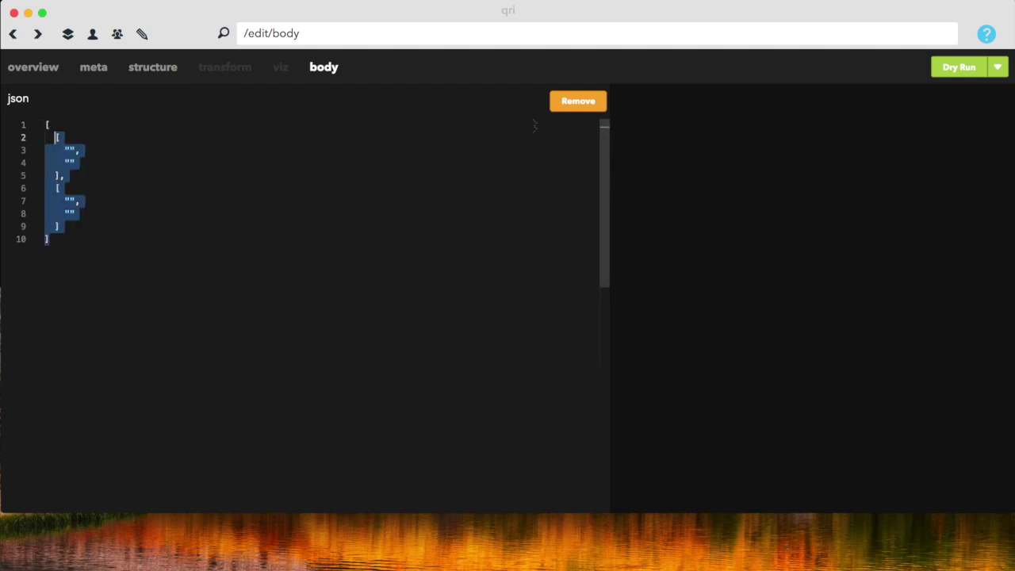
{"action": "key", "text": "BackSpace"}
{"action": "key", "text": "BackSpace"}
{"action": "type", "text": "{"}
{"action": "left_click", "coordinate": [53, 124]}
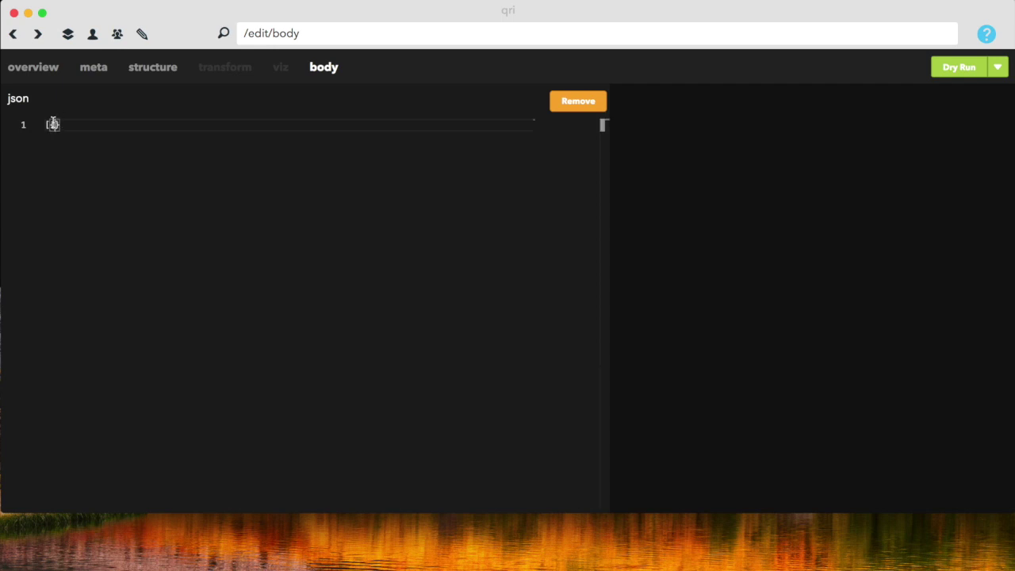
{"action": "key", "text": "BackSpace"}
{"action": "key", "text": "BackSpace"}
{"action": "type", "text": "{"}
{"action": "key", "text": "Return"}
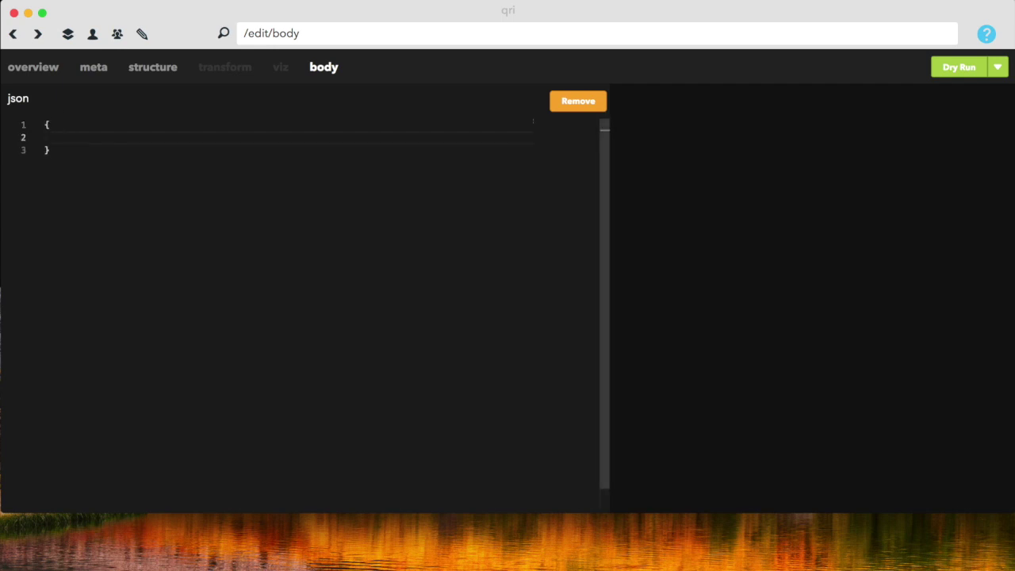
Add the entries "english":"hello", "italian":"caoi" and "spanish":"hola" to the body object.
{"action": "type", "text": "\"english\":\"hello\","}
{"action": "key", "text": "Return"}
{"action": "type", "text": "\"italian\":\"c"}
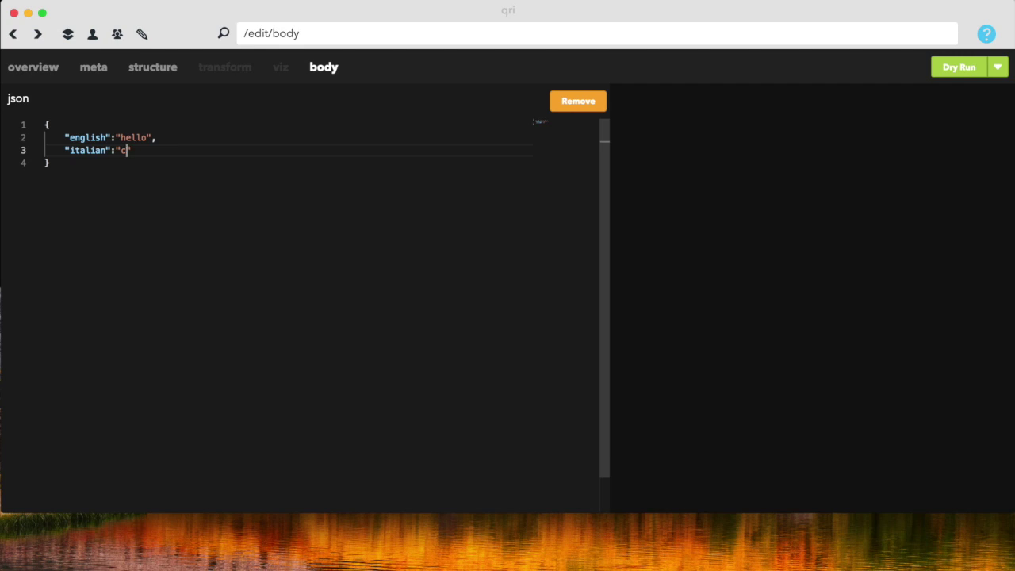
{"action": "type", "text": "aoi"}
{"action": "key", "text": "BackSpace"}
{"action": "key", "text": "BackSpace"}
{"action": "key", "text": "BackSpace"}
{"action": "type", "text": "aoi"}
{"action": "key", "text": "BackSpace"}
{"action": "key", "text": "BackSpace"}
{"action": "key", "text": "BackSpace"}
{"action": "type", "text": "aoi\","}
{"action": "key", "text": "Return"}
{"action": "type", "text": "\"spanish\":\"hola"}
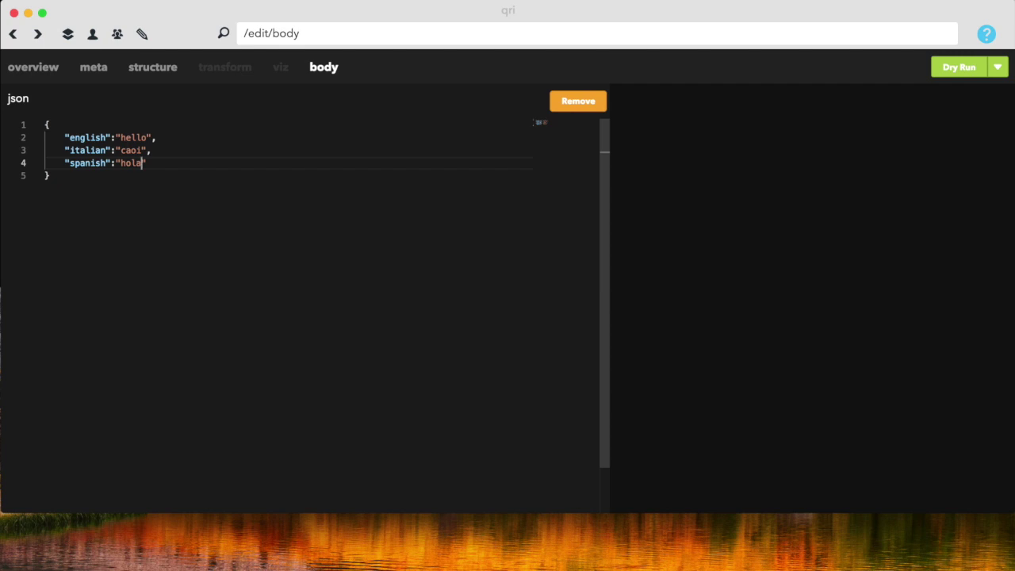
Perform a dry run of the dataset and review its commit, body, meta and structure results.
{"action": "left_click", "coordinate": [953, 68]}
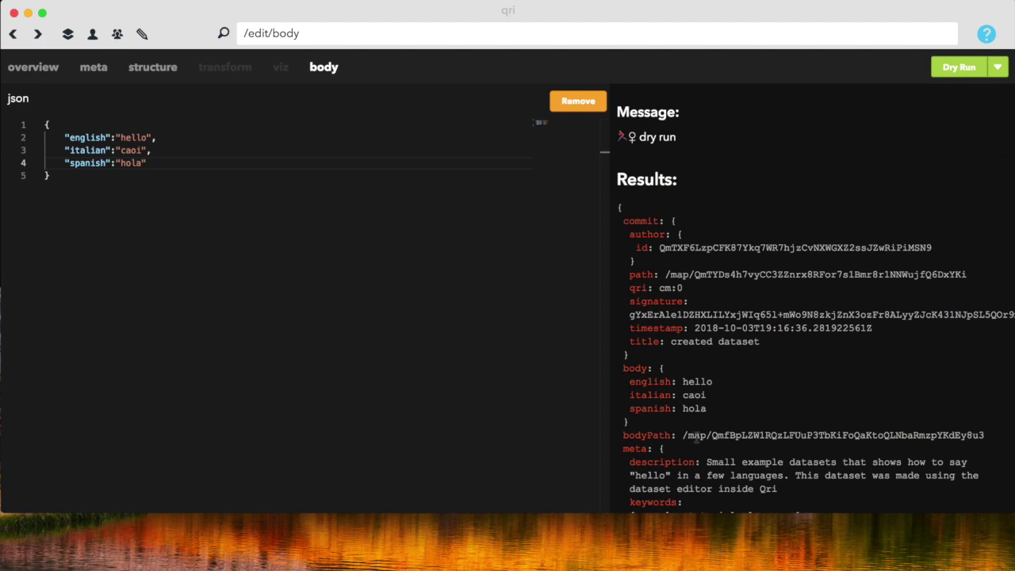
{"action": "scroll", "coordinate": [696, 440], "scroll_direction": "down", "scroll_amount": 3}
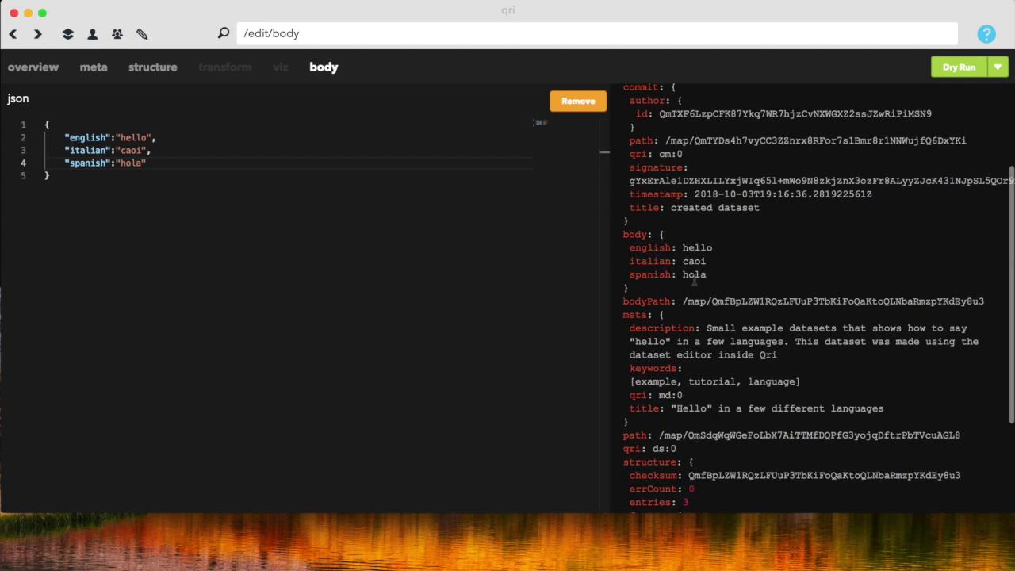
{"action": "scroll", "coordinate": [720, 406], "scroll_direction": "down", "scroll_amount": 2}
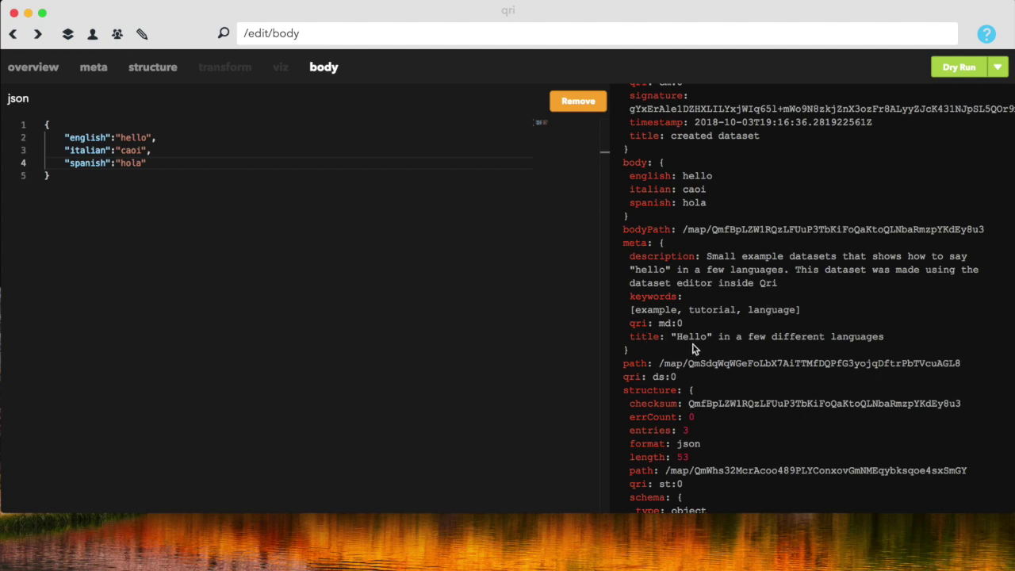
{"action": "scroll", "coordinate": [798, 423], "scroll_direction": "down", "scroll_amount": 3}
{"action": "scroll", "coordinate": [798, 423], "scroll_direction": "up", "scroll_amount": 10}
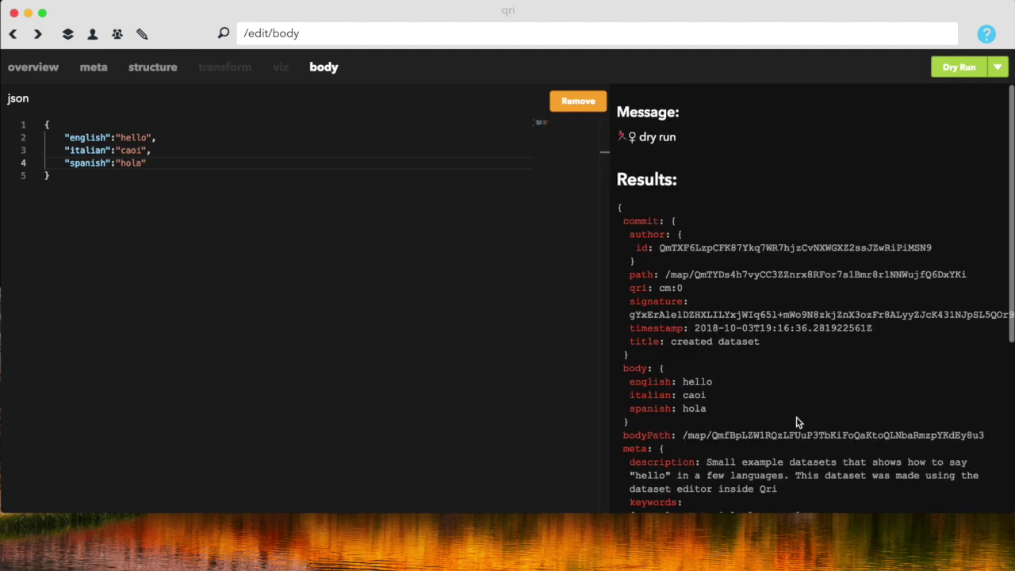
Create the edited content as a new dataset.
{"action": "left_click", "coordinate": [997, 67]}
{"action": "left_click", "coordinate": [943, 116]}
{"action": "left_click", "coordinate": [956, 75]}
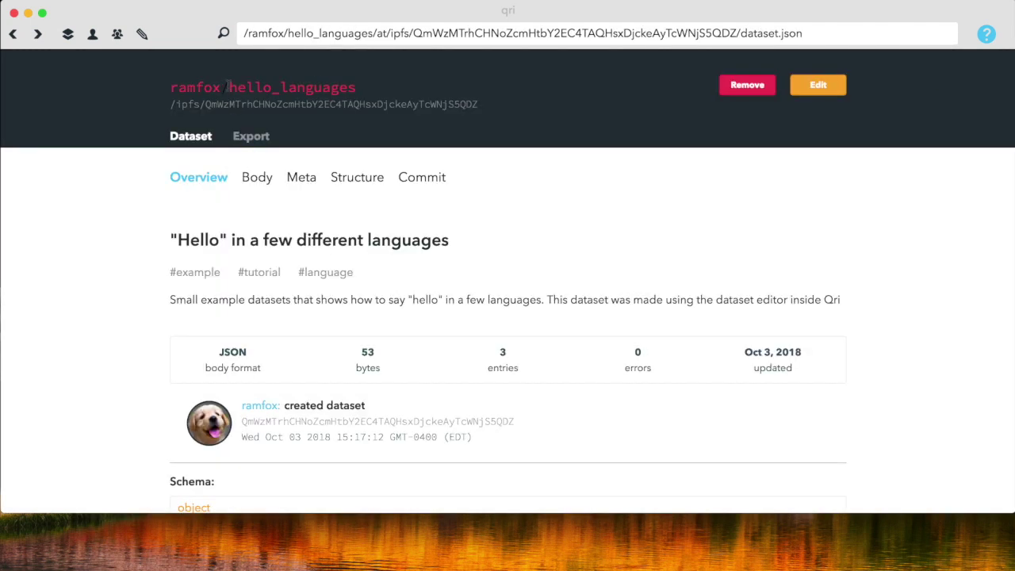
Review the created dataset's body, metadata, structure and commit history.
{"action": "left_click", "coordinate": [256, 178]}
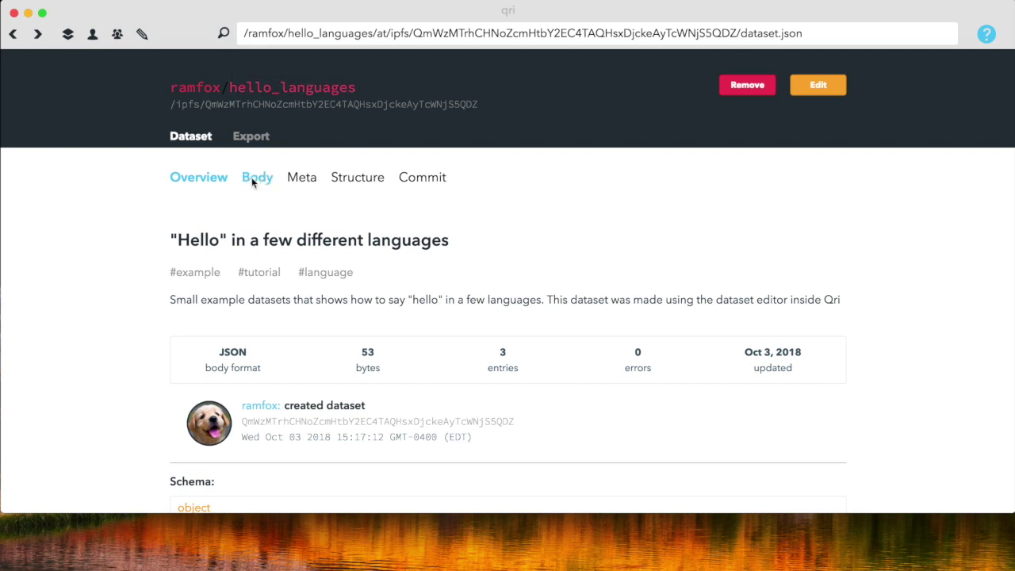
{"action": "left_click", "coordinate": [305, 177]}
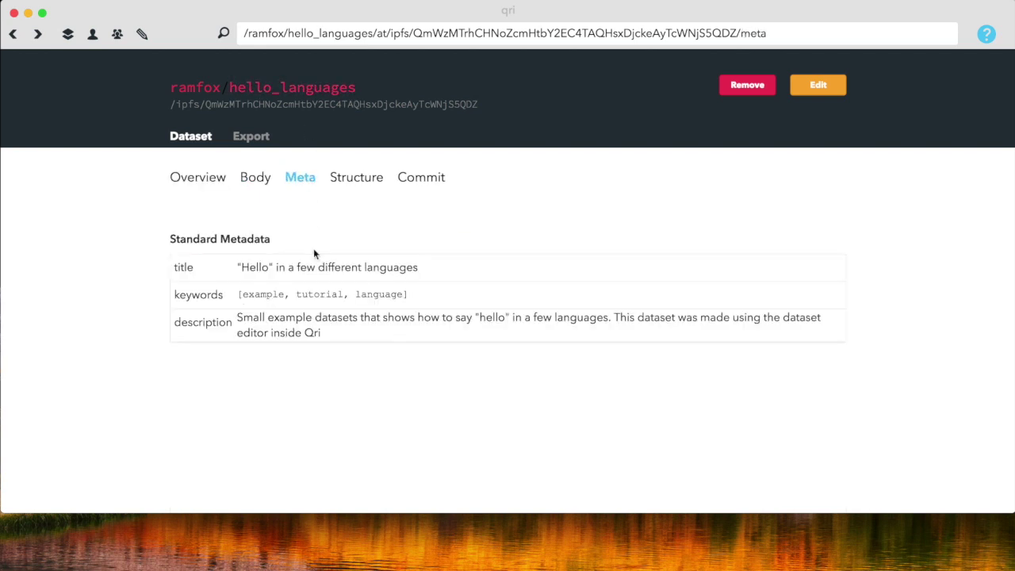
{"action": "left_click", "coordinate": [366, 185]}
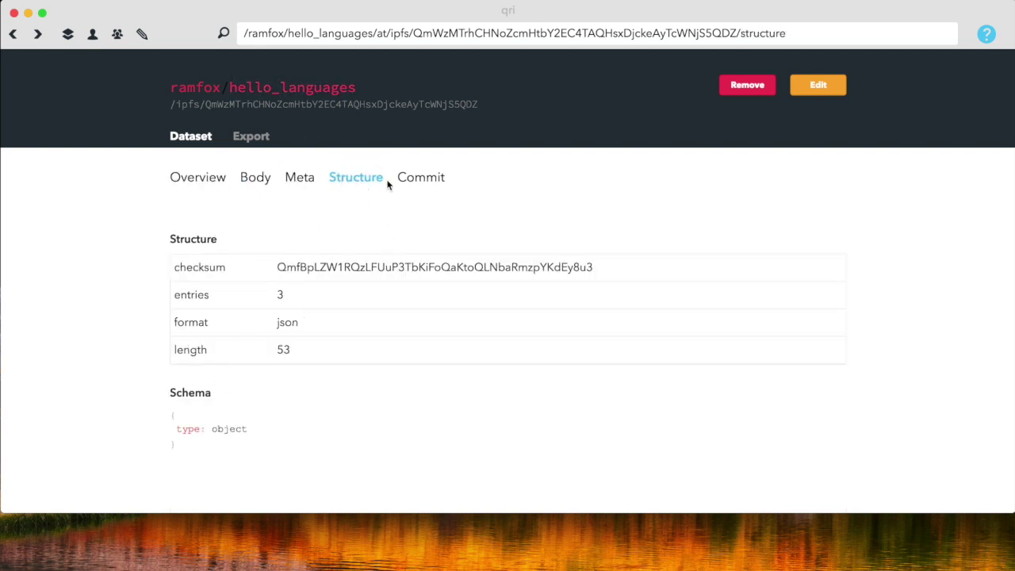
{"action": "left_click", "coordinate": [421, 184]}
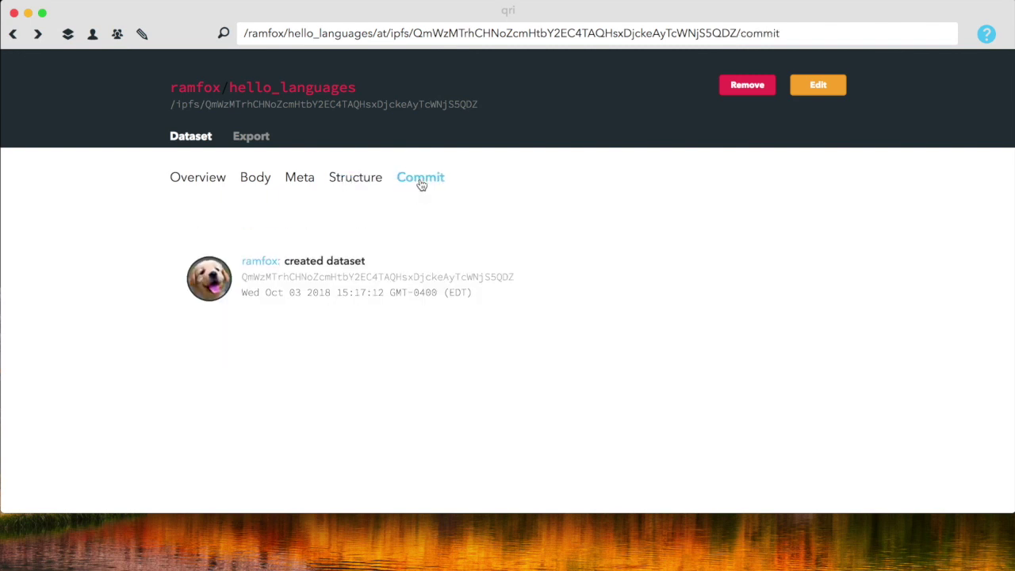
{"action": "left_click", "coordinate": [351, 182]}
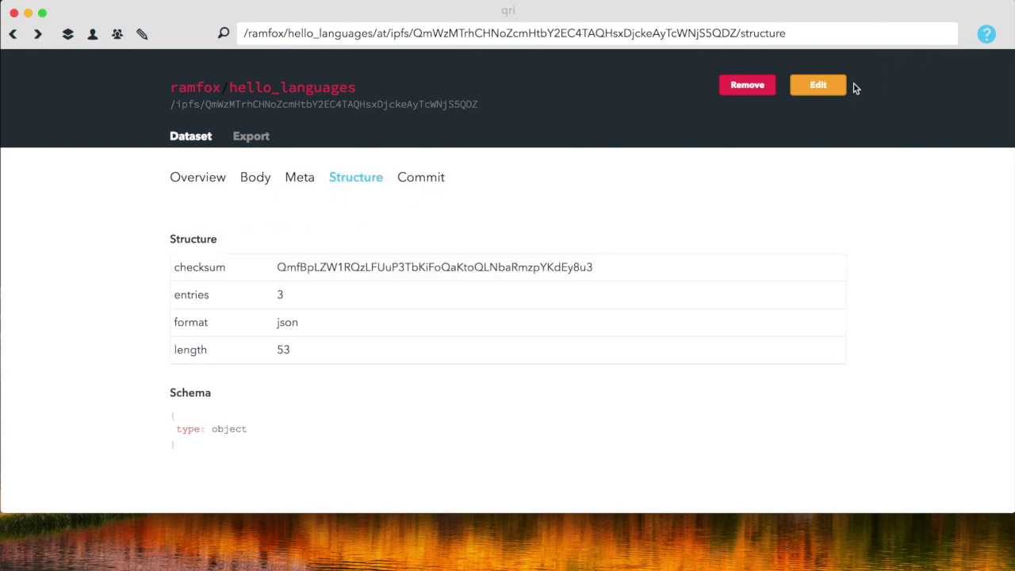
Reopen the dataset for editing and add the entry "chinese": "ni hao" after the spanish line in its body.
{"action": "left_click", "coordinate": [815, 93]}
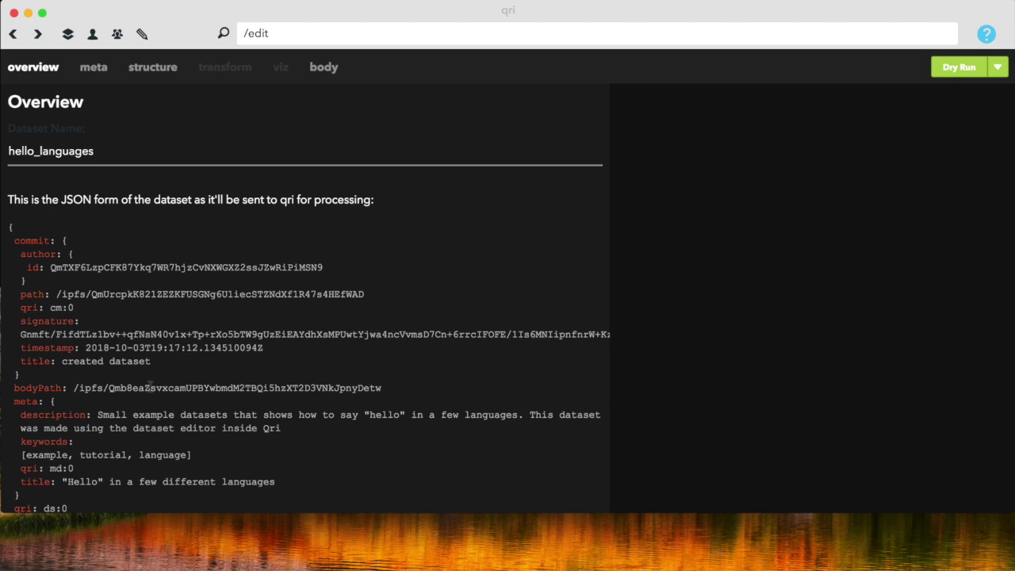
{"action": "left_click", "coordinate": [97, 69]}
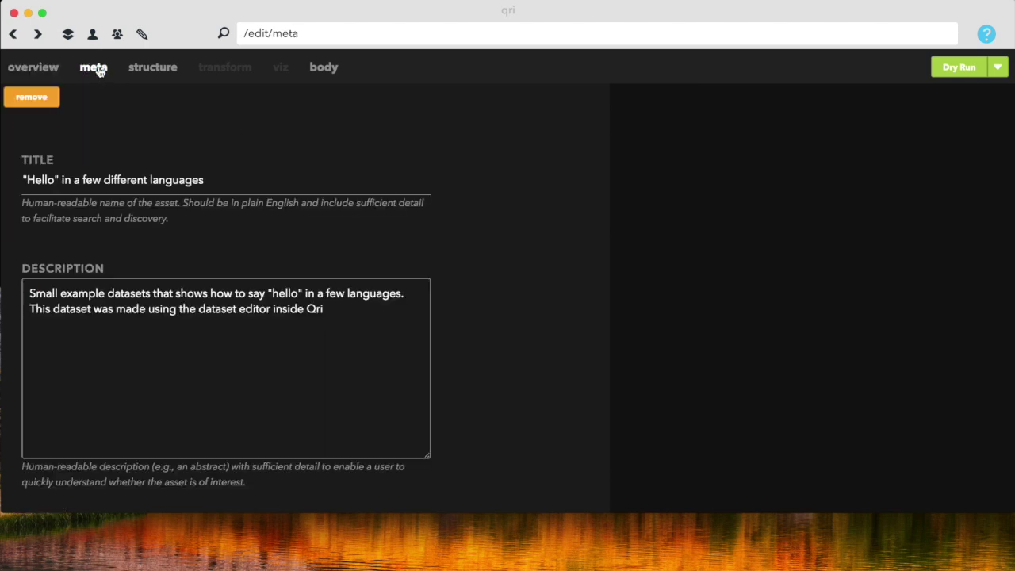
{"action": "left_click", "coordinate": [320, 68]}
{"action": "left_click", "coordinate": [176, 164]}
{"action": "type", "text": ","}
{"action": "key", "text": "Return"}
{"action": "type", "text": "\""}
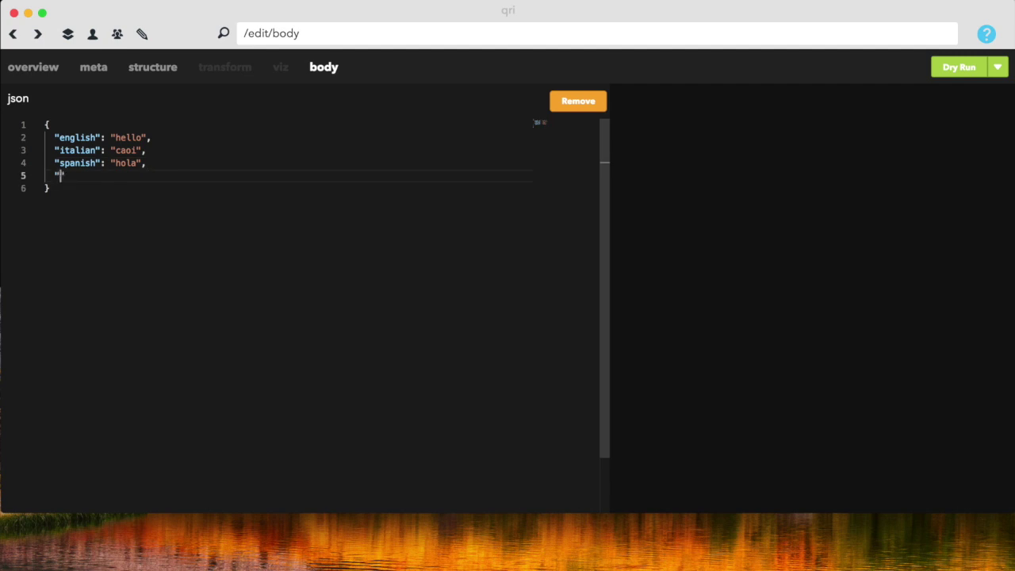
{"action": "type", "text": "chinese\": \"ni hao"}
Perform a dry run of the updated dataset and save the change.
{"action": "left_click", "coordinate": [958, 67]}
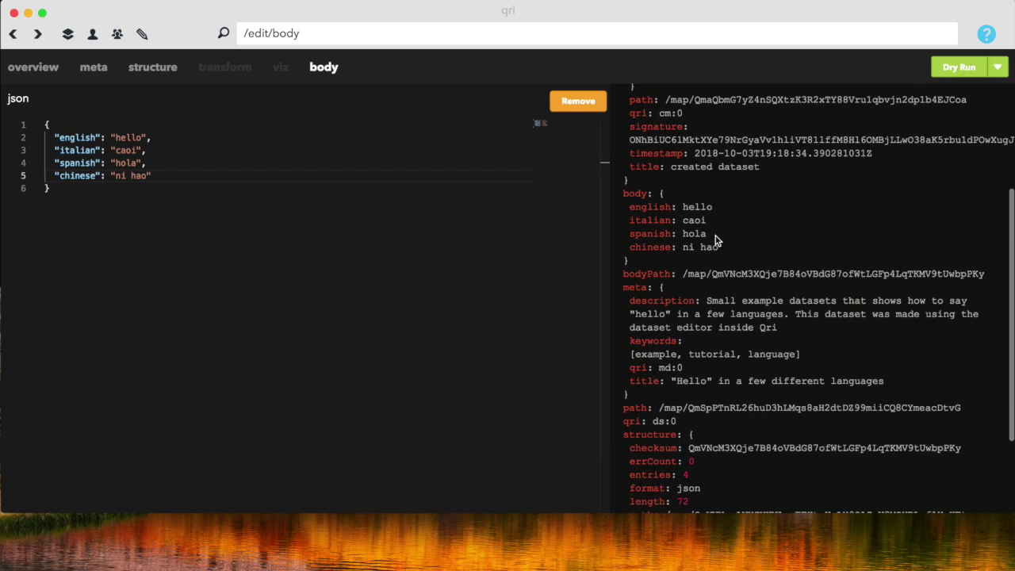
{"action": "left_click", "coordinate": [997, 67]}
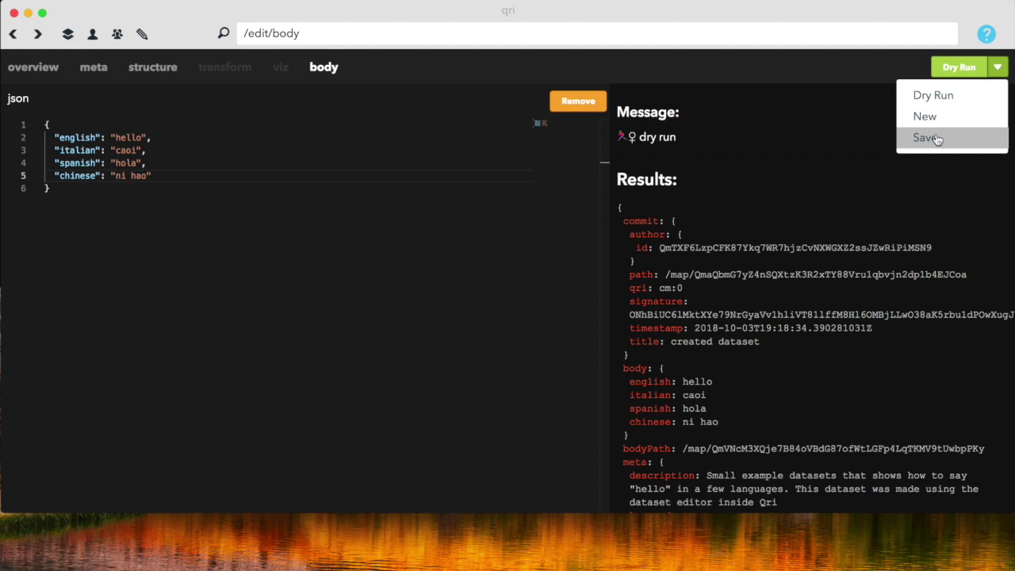
{"action": "left_click", "coordinate": [926, 138]}
{"action": "left_click", "coordinate": [964, 68]}
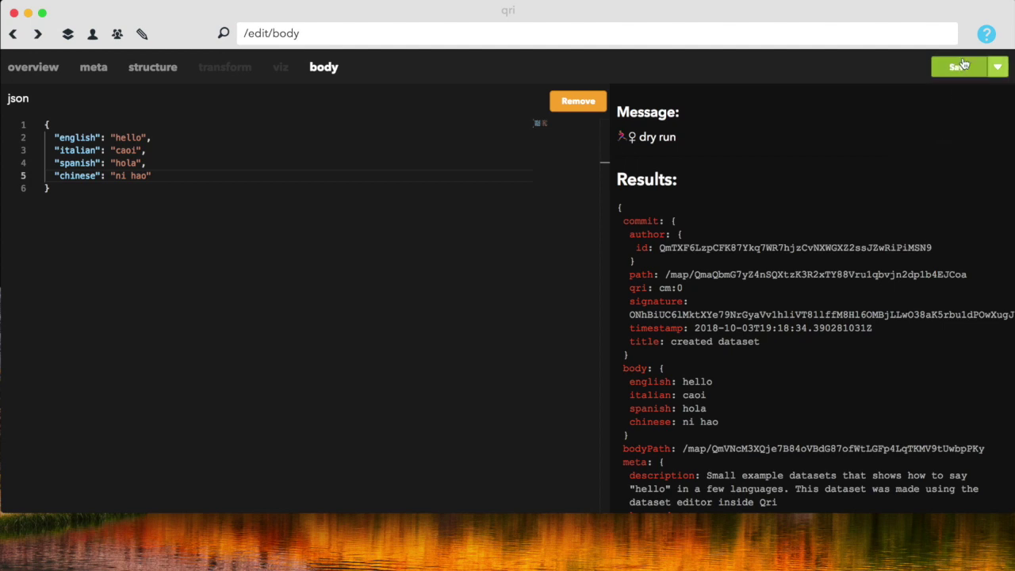
Compare the body of the earlier commit with the body of the latest commit in the dataset's history.
{"action": "left_click", "coordinate": [421, 178]}
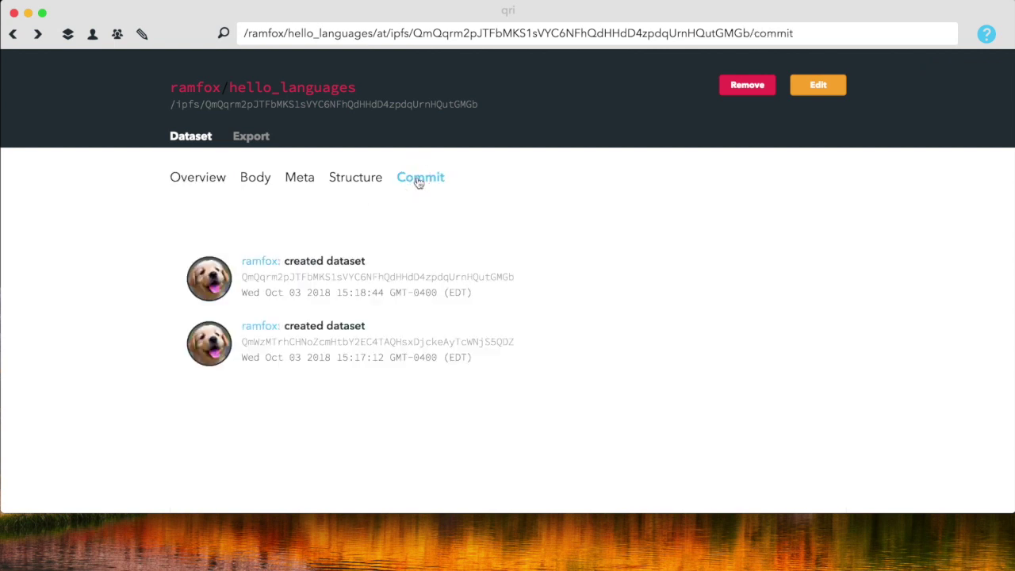
{"action": "left_click", "coordinate": [292, 341]}
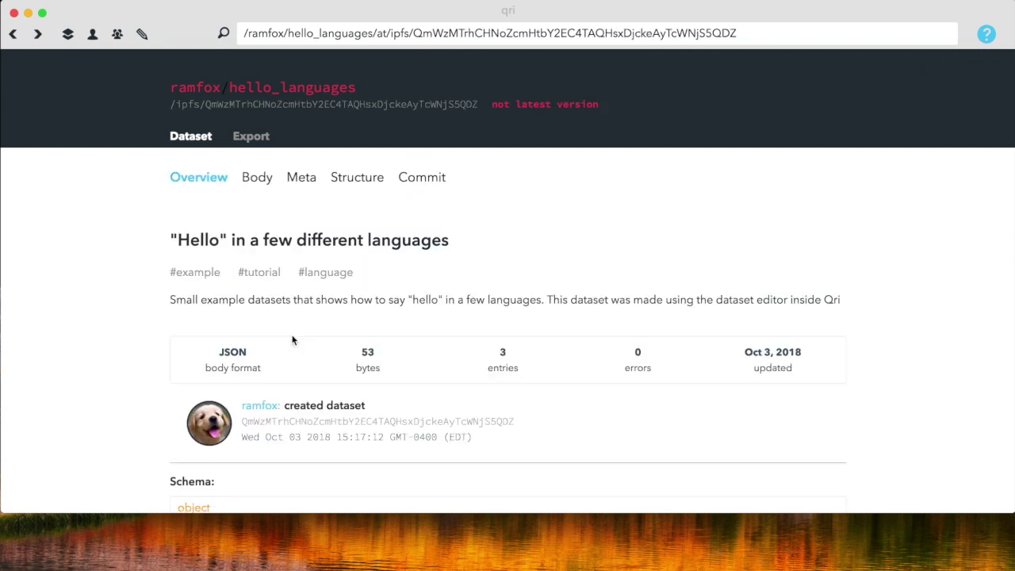
{"action": "left_click", "coordinate": [255, 183]}
{"action": "left_click", "coordinate": [420, 177]}
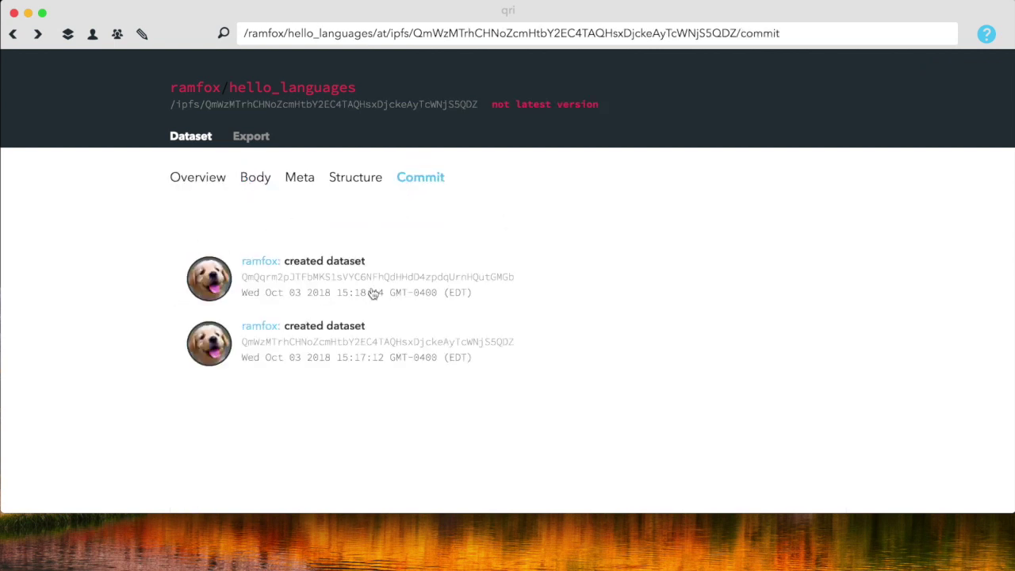
{"action": "left_click", "coordinate": [340, 287]}
{"action": "left_click", "coordinate": [253, 178]}
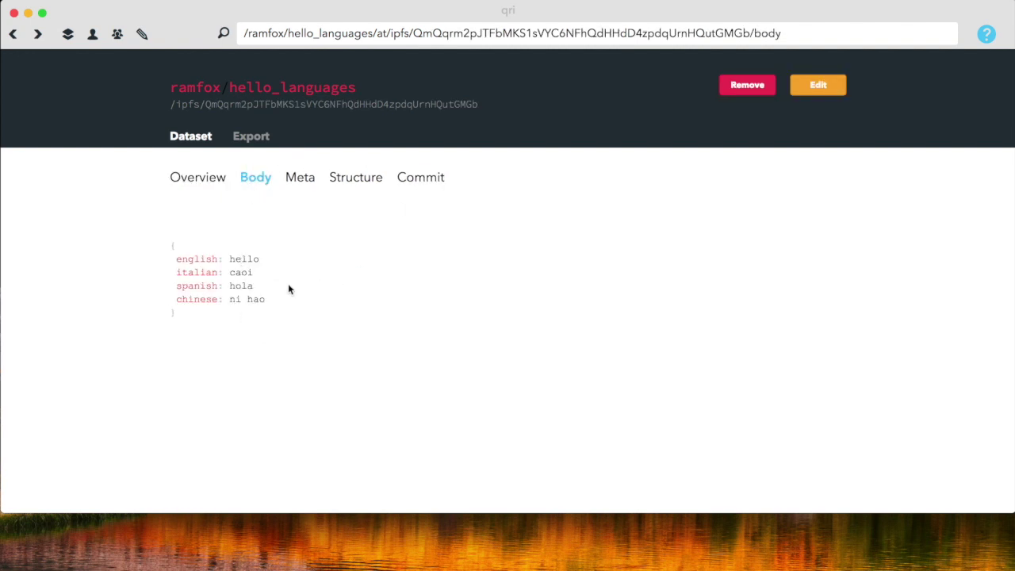
Export the dataset as language.zip to the Downloads folder.
{"action": "left_click", "coordinate": [248, 136]}
{"action": "left_click", "coordinate": [507, 184]}
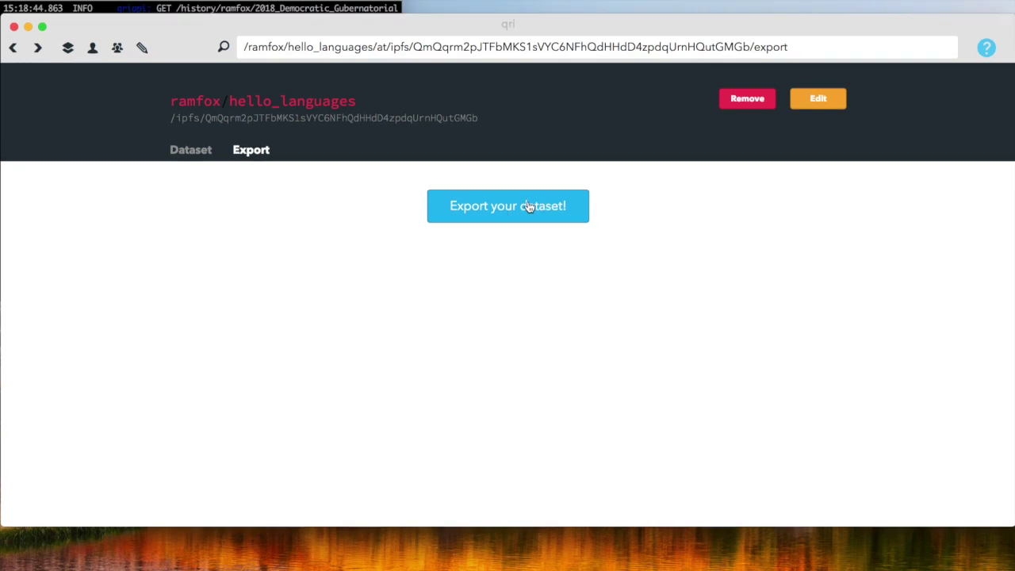
{"action": "type", "text": "language"}
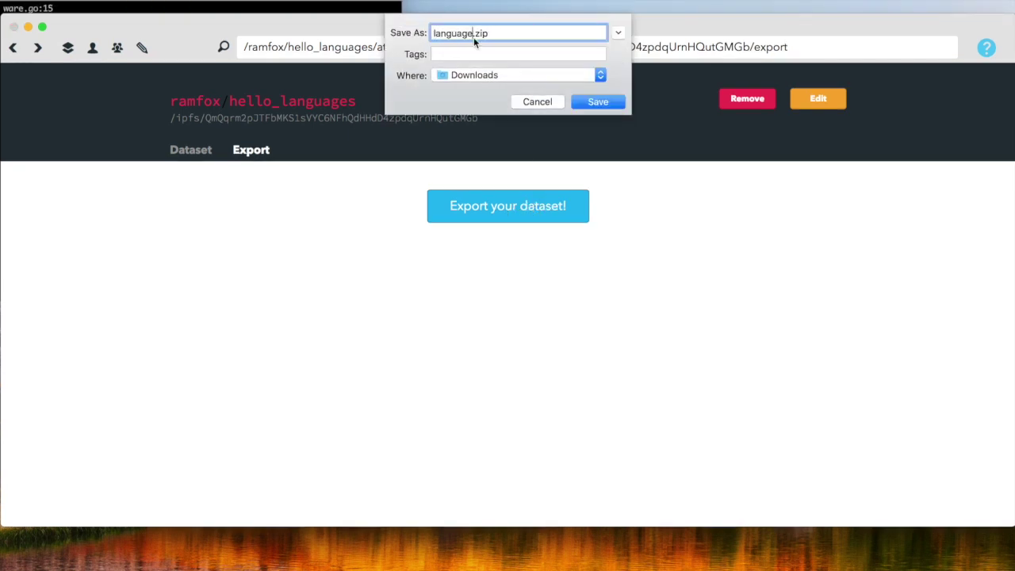
{"action": "left_click", "coordinate": [583, 103]}
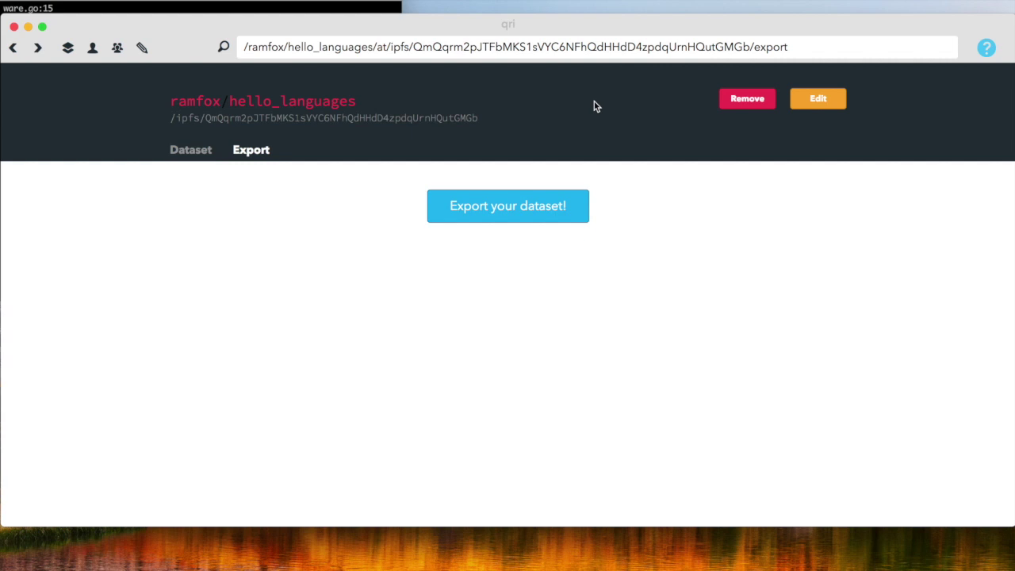
Open the exported language folder from Downloads in Sublime Text.
{"action": "left_click", "coordinate": [798, 559]}
{"action": "left_click", "coordinate": [797, 516]}
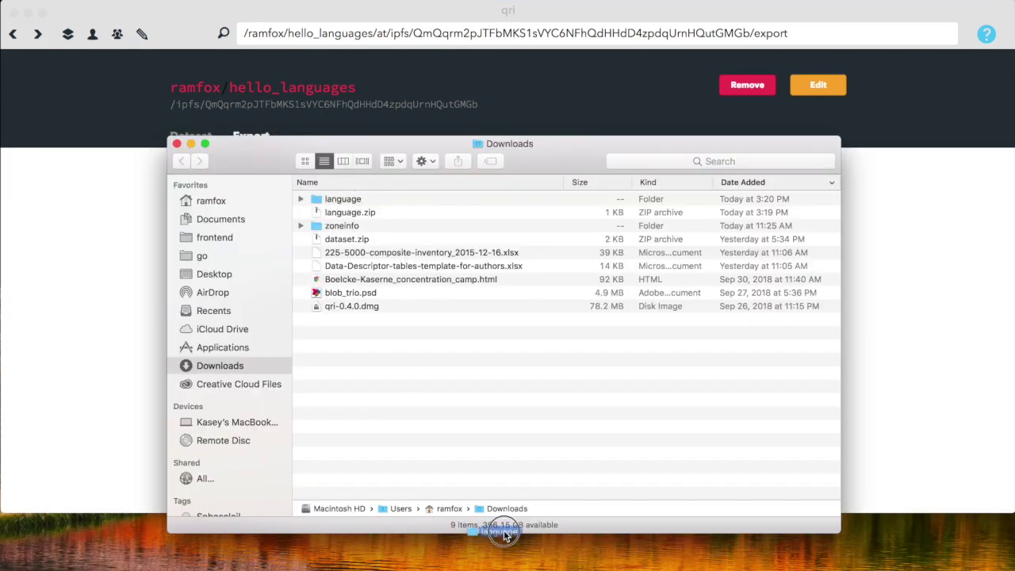
{"action": "mouse_move", "coordinate": [503, 536]}
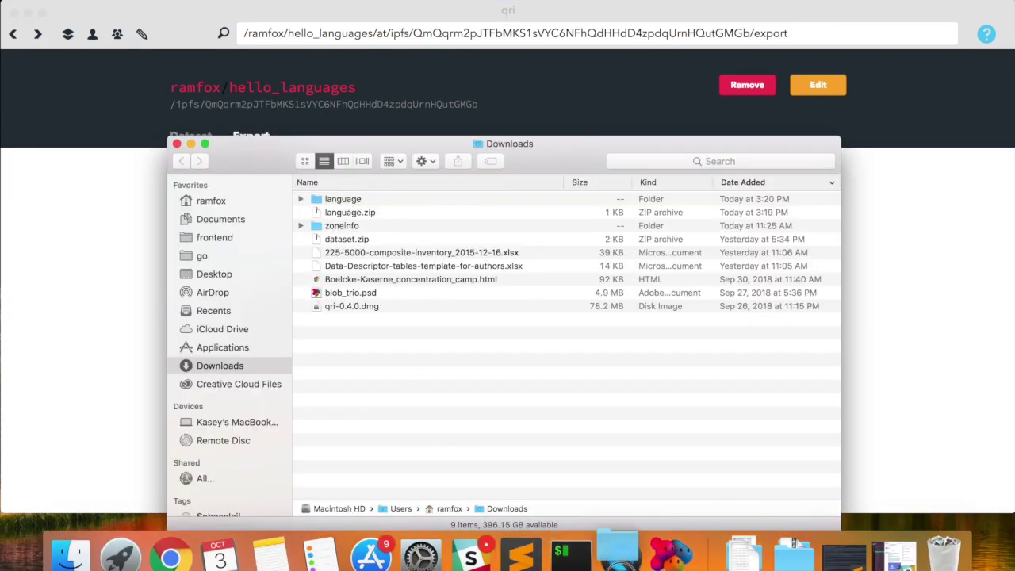
{"action": "left_click", "coordinate": [520, 555]}
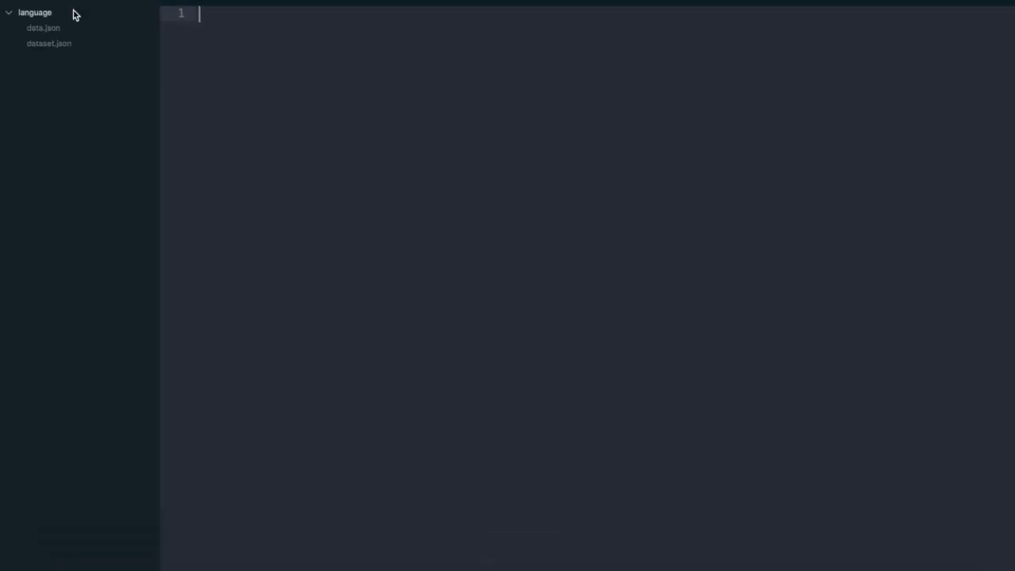
Examine the exported data.json and dataset.json files, including the previousPath value in dataset.json.
{"action": "left_click", "coordinate": [48, 28]}
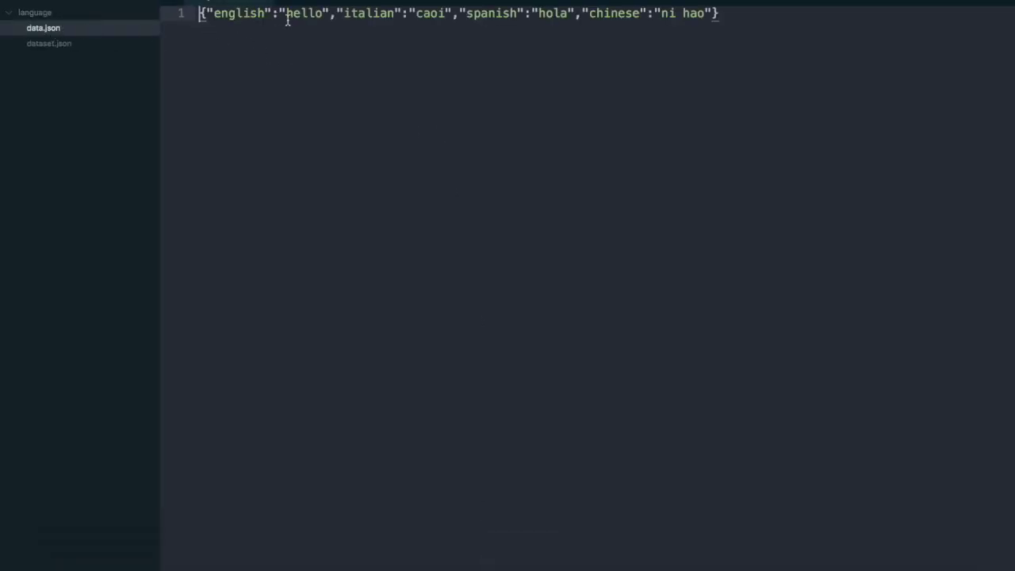
{"action": "left_click", "coordinate": [63, 43]}
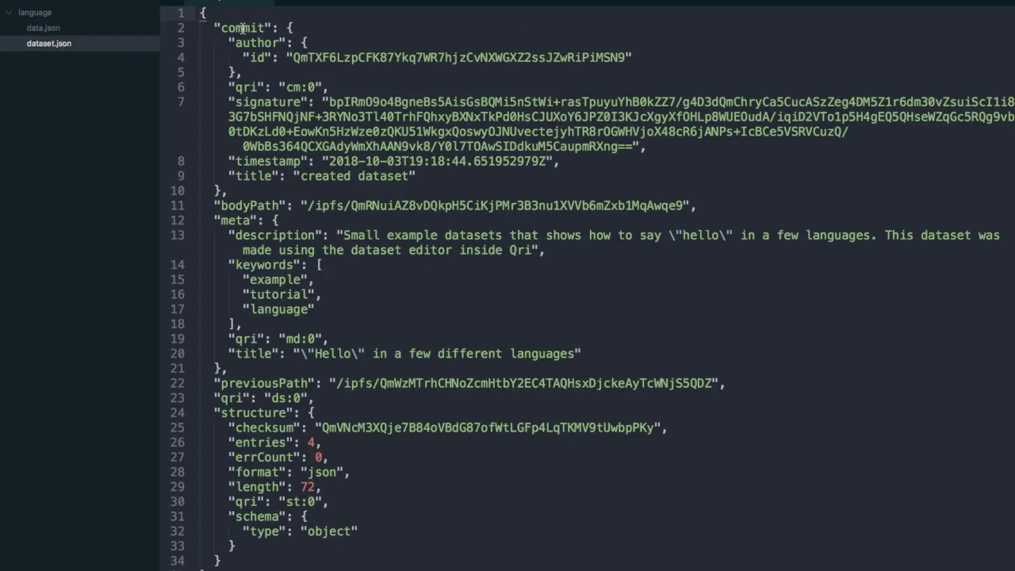
{"action": "scroll", "coordinate": [282, 471], "scroll_direction": "down", "scroll_amount": 1}
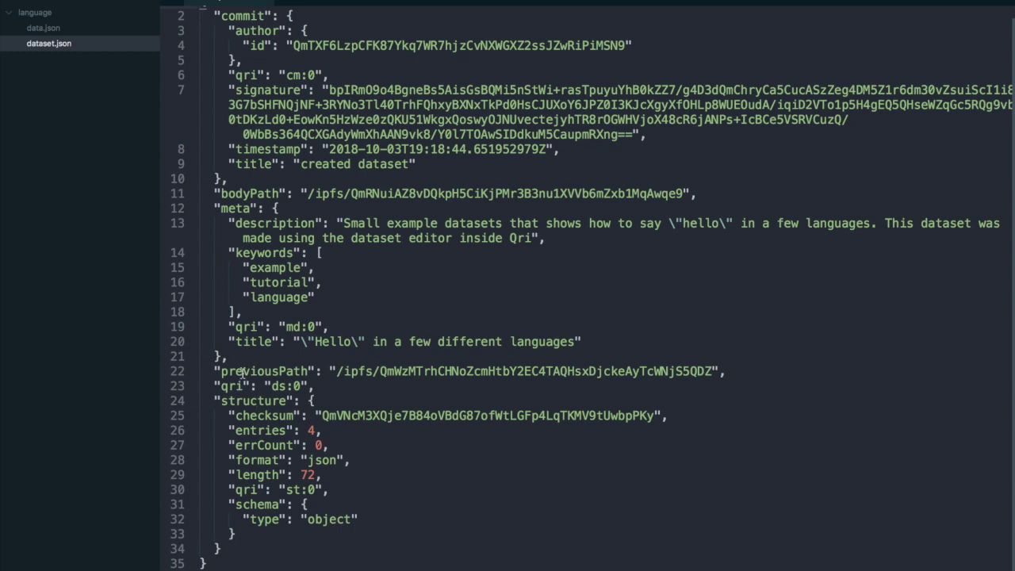
{"action": "left_click_drag", "start_coordinate": [338, 371], "coordinate": [634, 372]}
{"action": "left_click", "coordinate": [673, 341]}
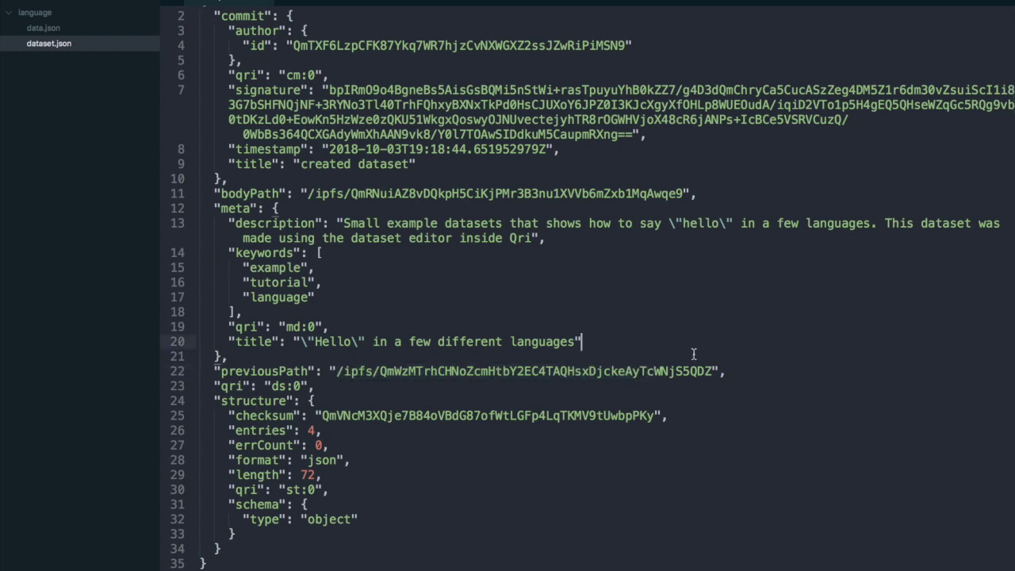
{"action": "left_click_drag", "start_coordinate": [711, 371], "coordinate": [330, 369]}
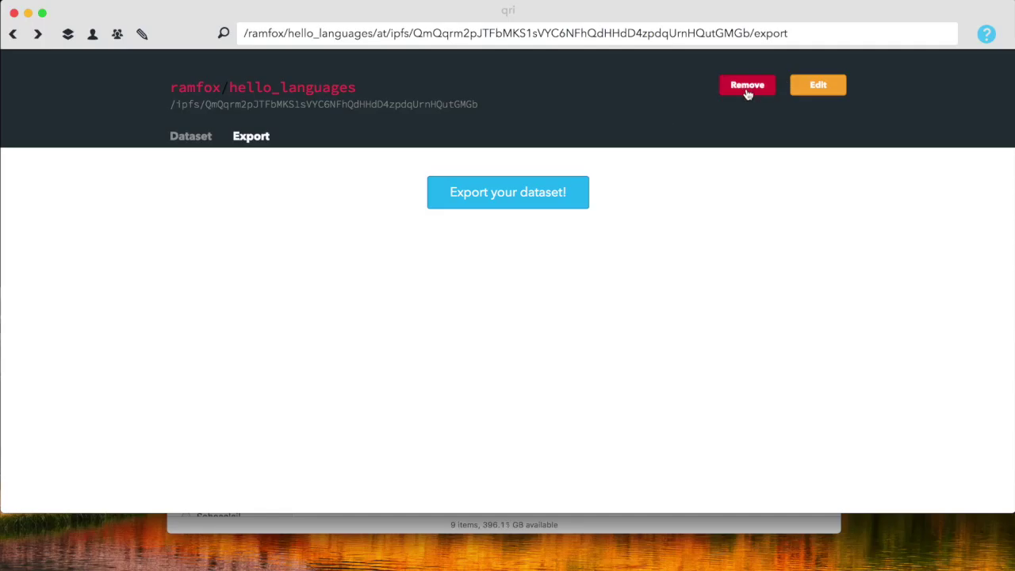
Switch back to Qri and remove the hello_languages dataset.
{"action": "left_click", "coordinate": [746, 88]}
{"action": "left_click", "coordinate": [614, 74]}
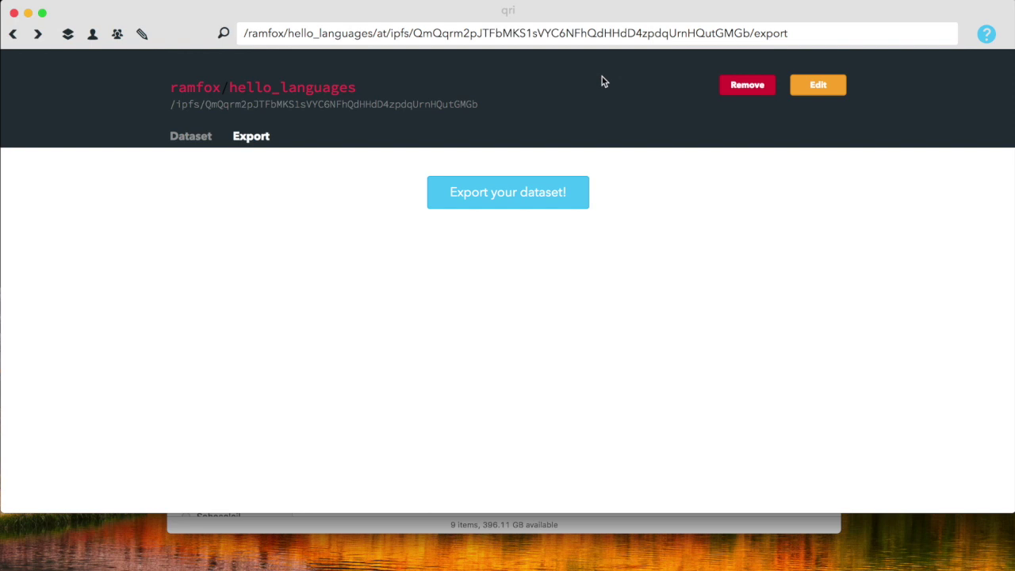